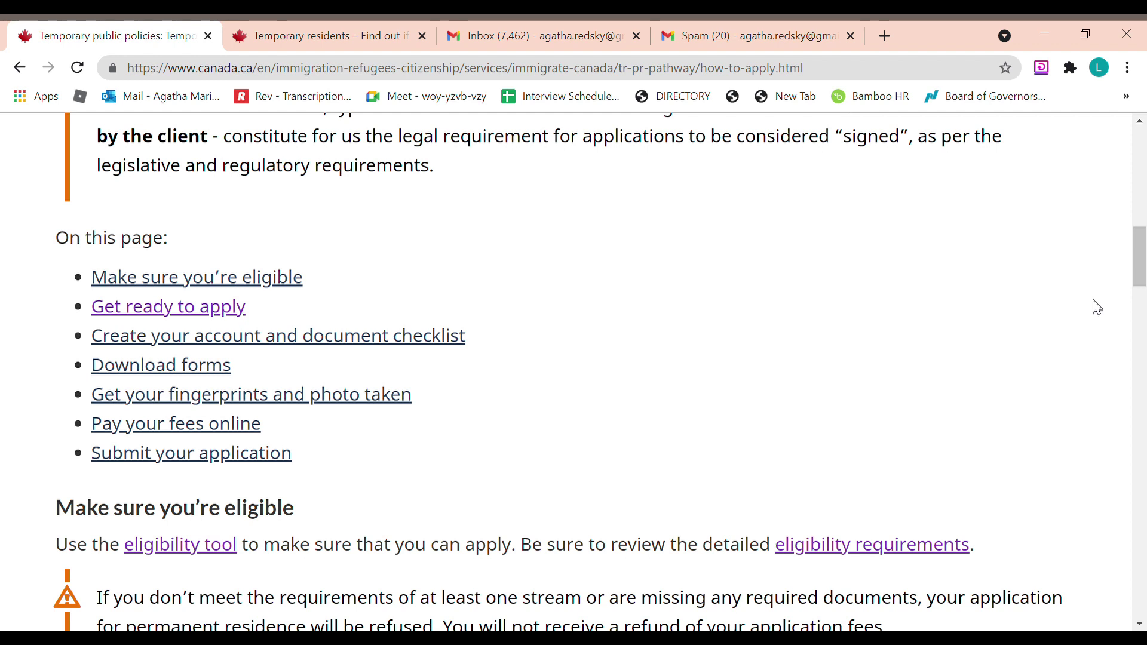
Go back to the guide and follow 'Get ready to apply' to the TR to PR 'Apply online' page
key("alt+Left")
left_click(210, 310)
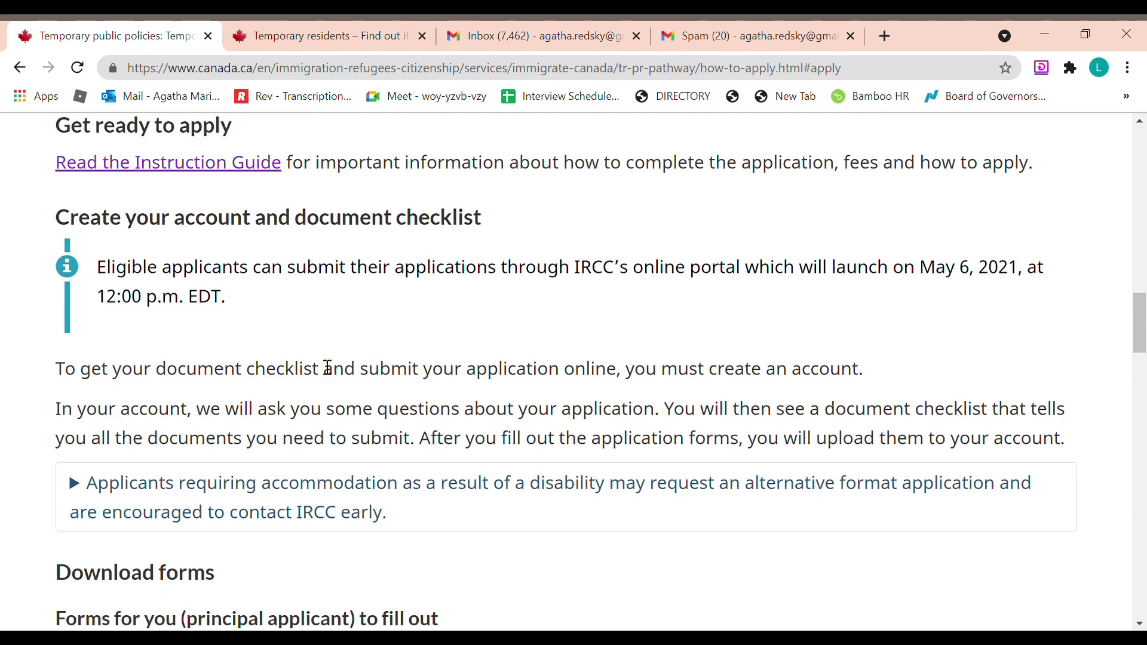
scroll(325, 367, "down", 20)
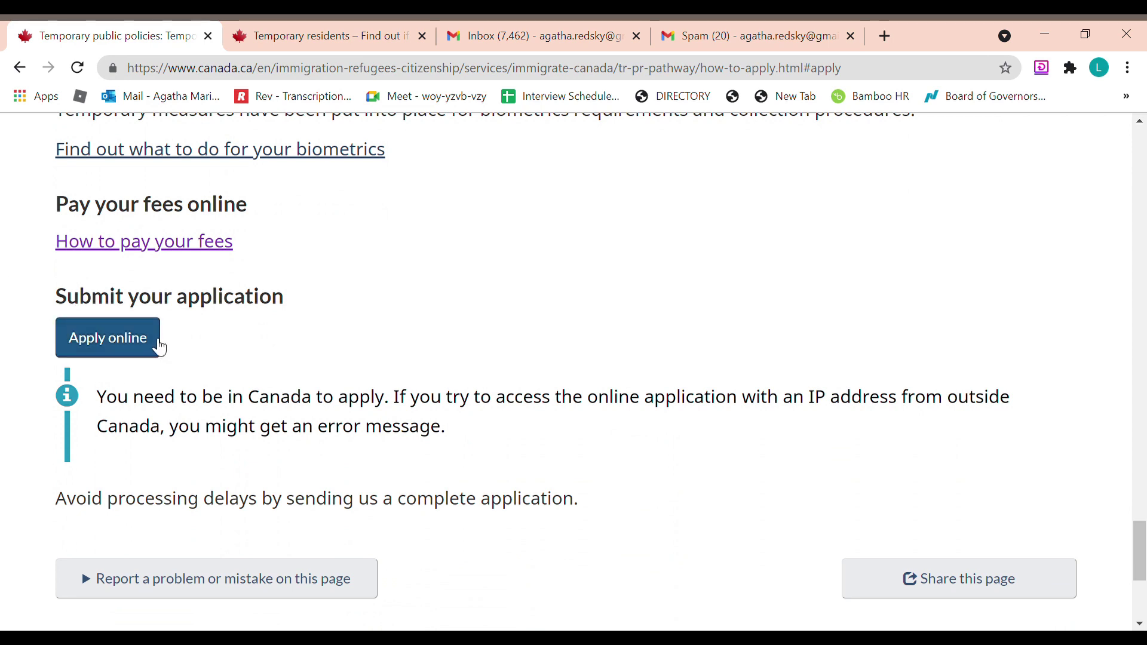
left_click(158, 346)
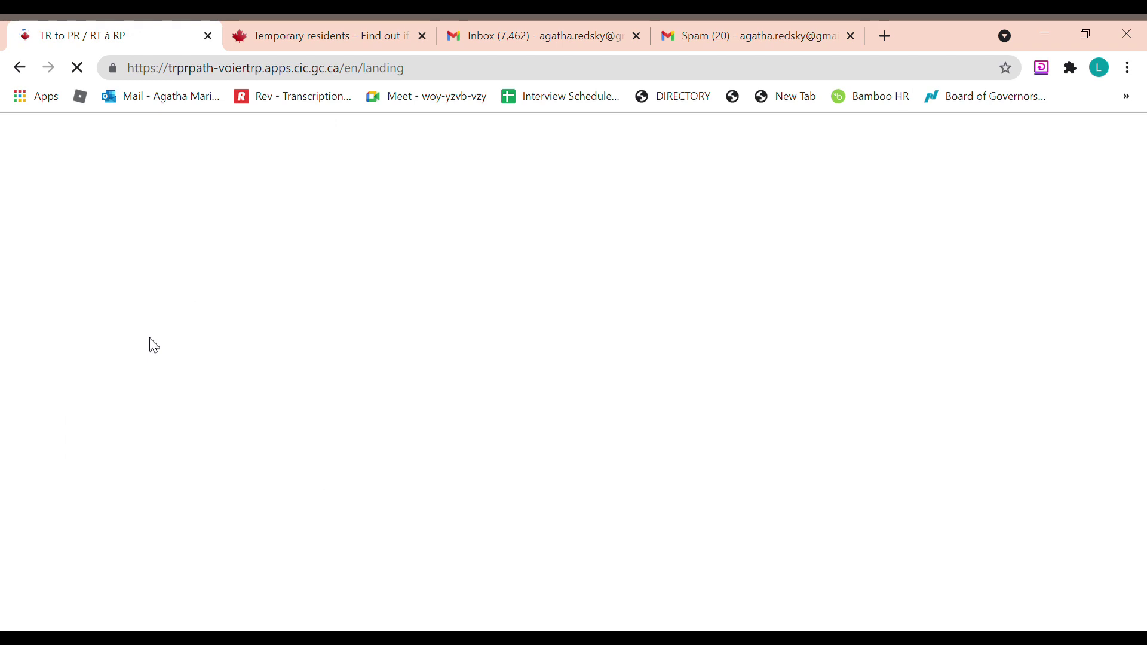
scroll(308, 386, "down", 1)
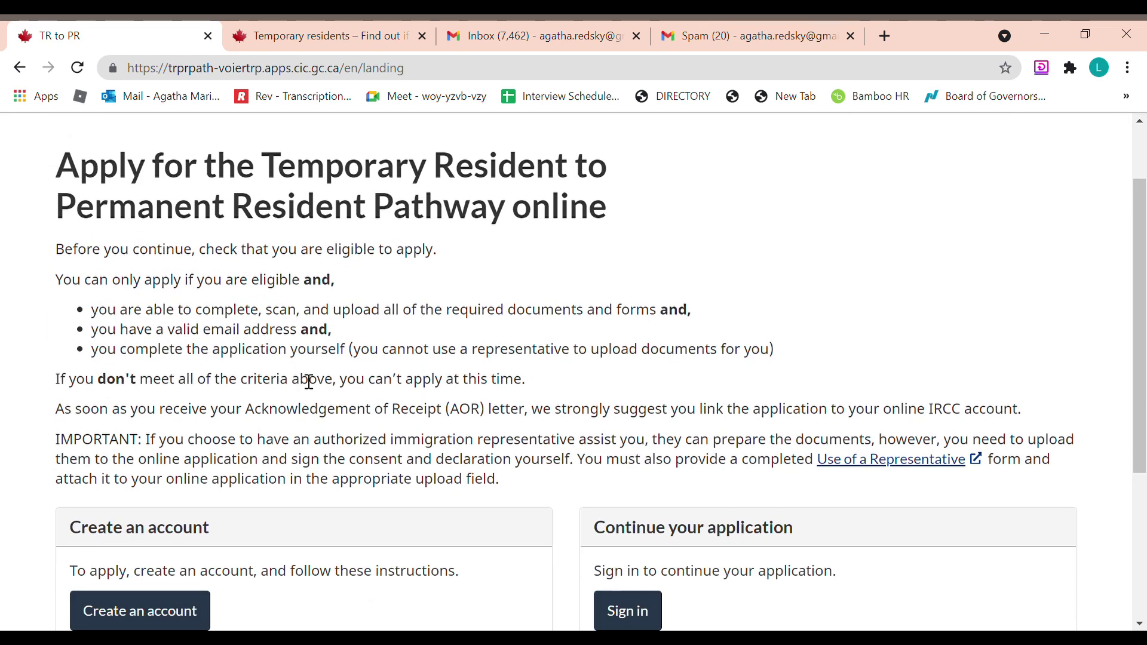
scroll(329, 380, "down", 2)
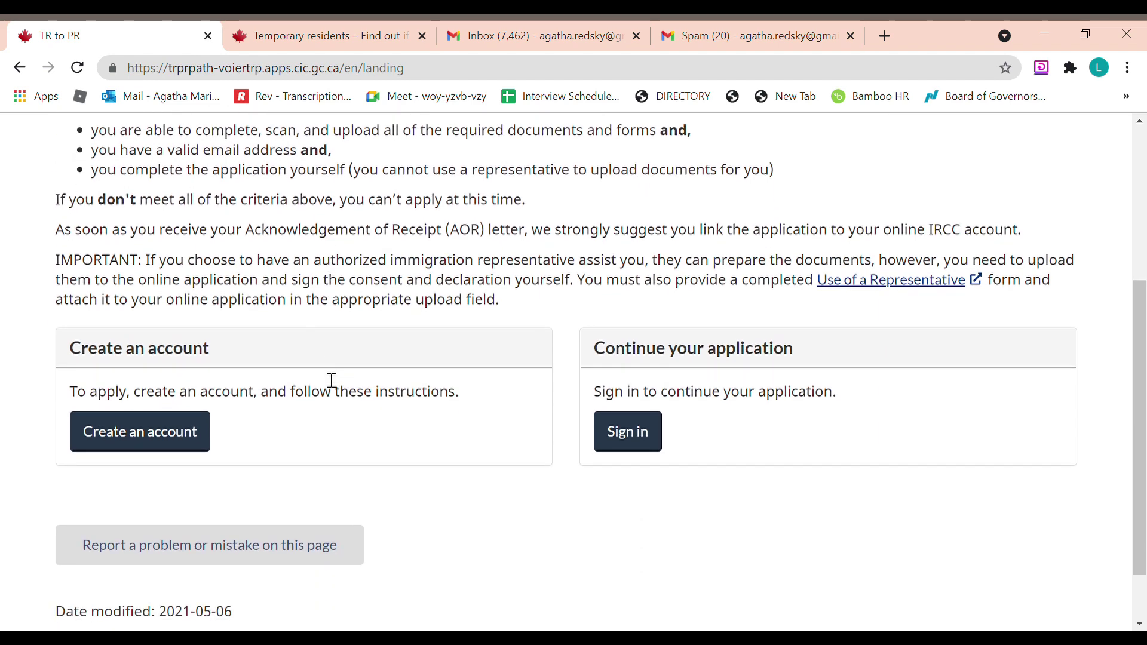
scroll(325, 378, "up", 1)
scroll(1141, 441, "up", 1)
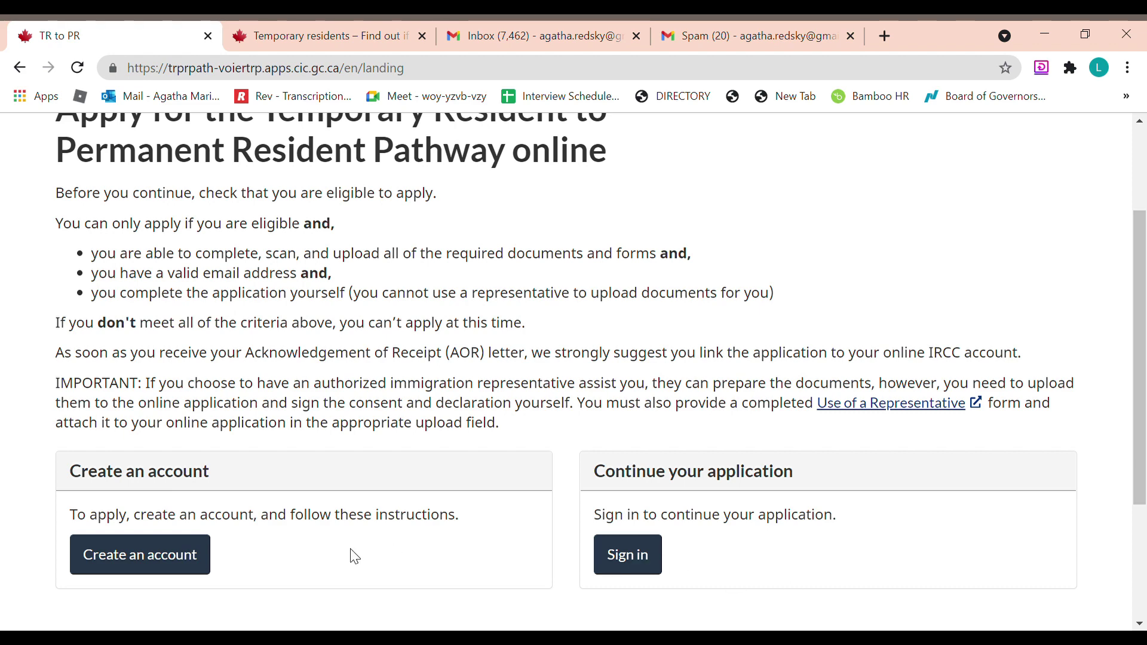
Create a portal account using the applicant's email address and saved password
left_click(166, 572)
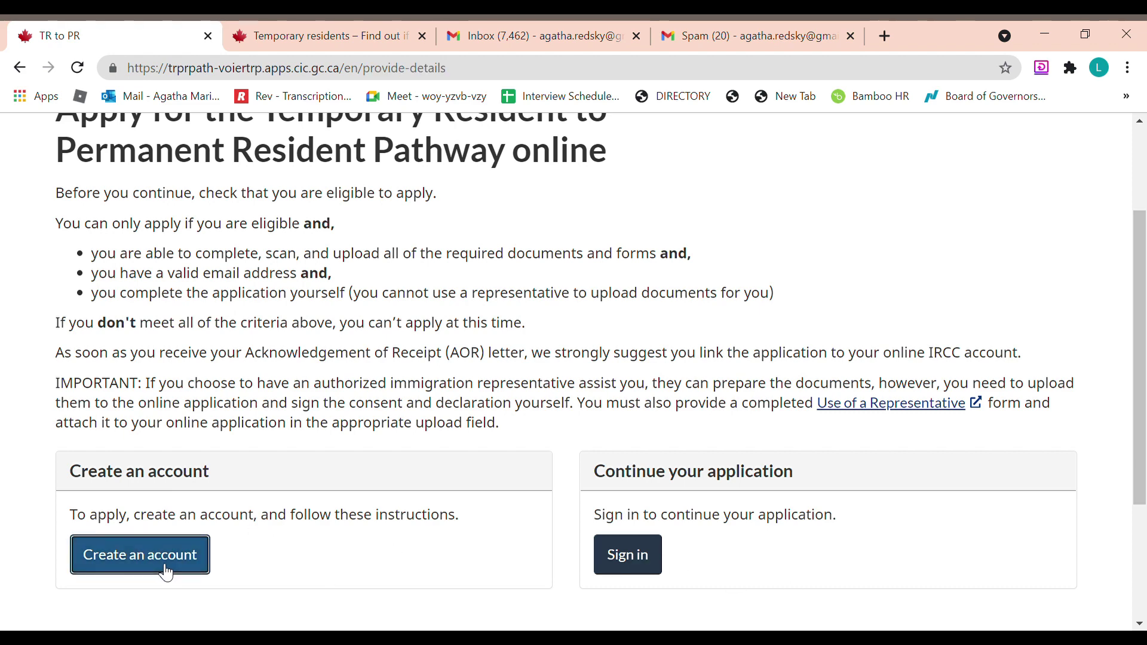
key("alt+Left")
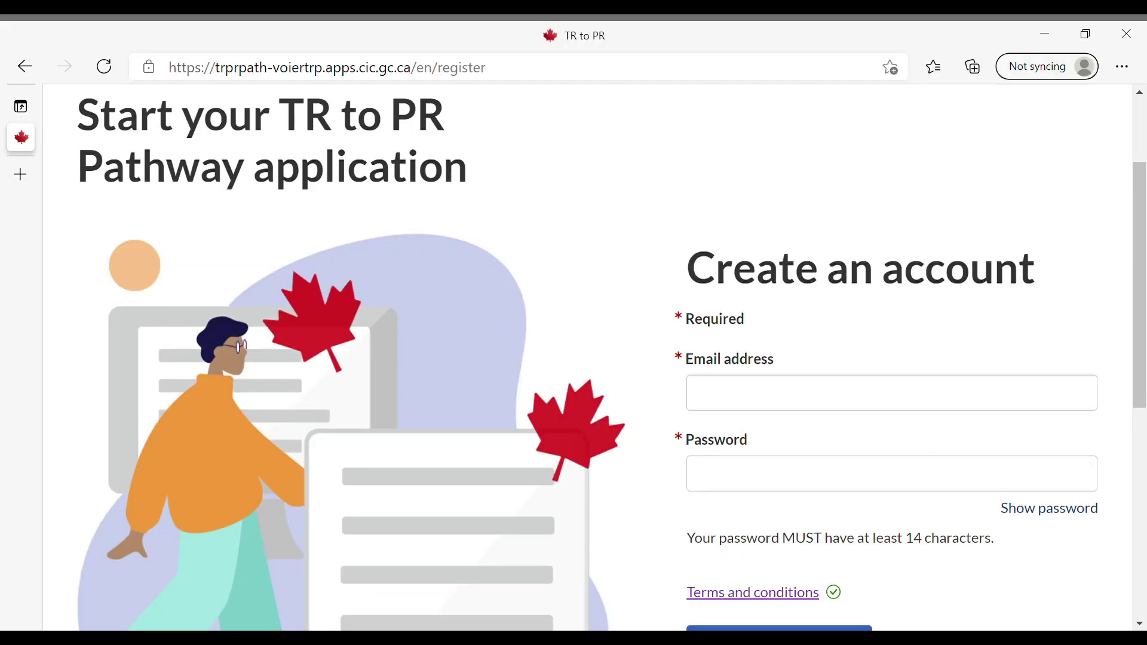
left_click(1032, 406)
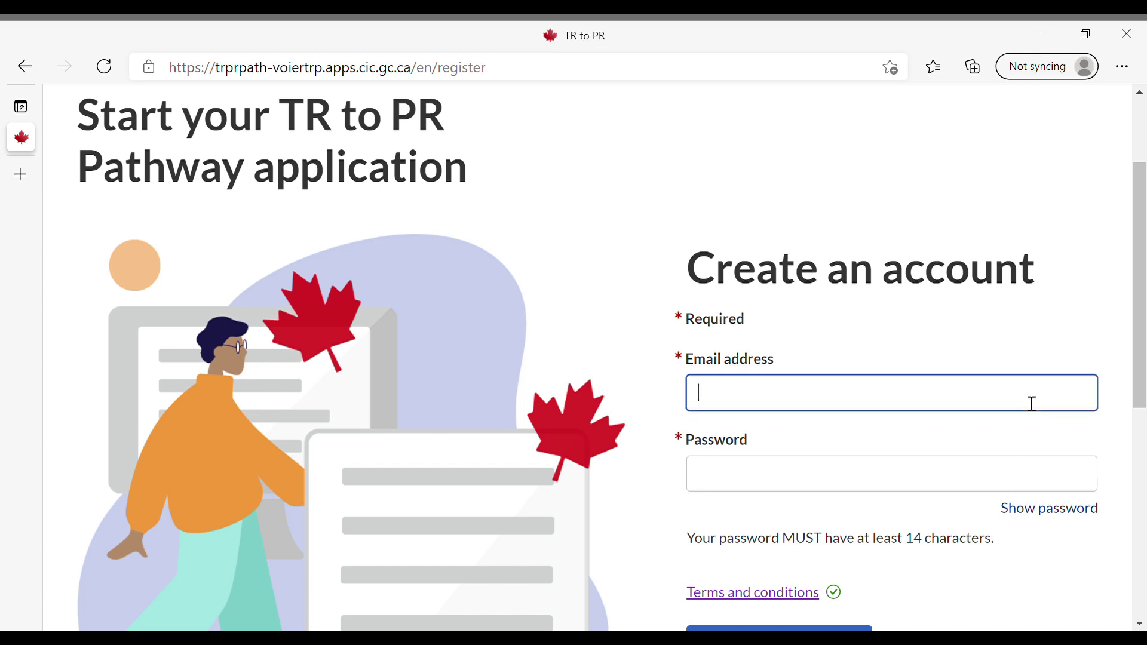
key("Down")
key("Return")
key("Tab")
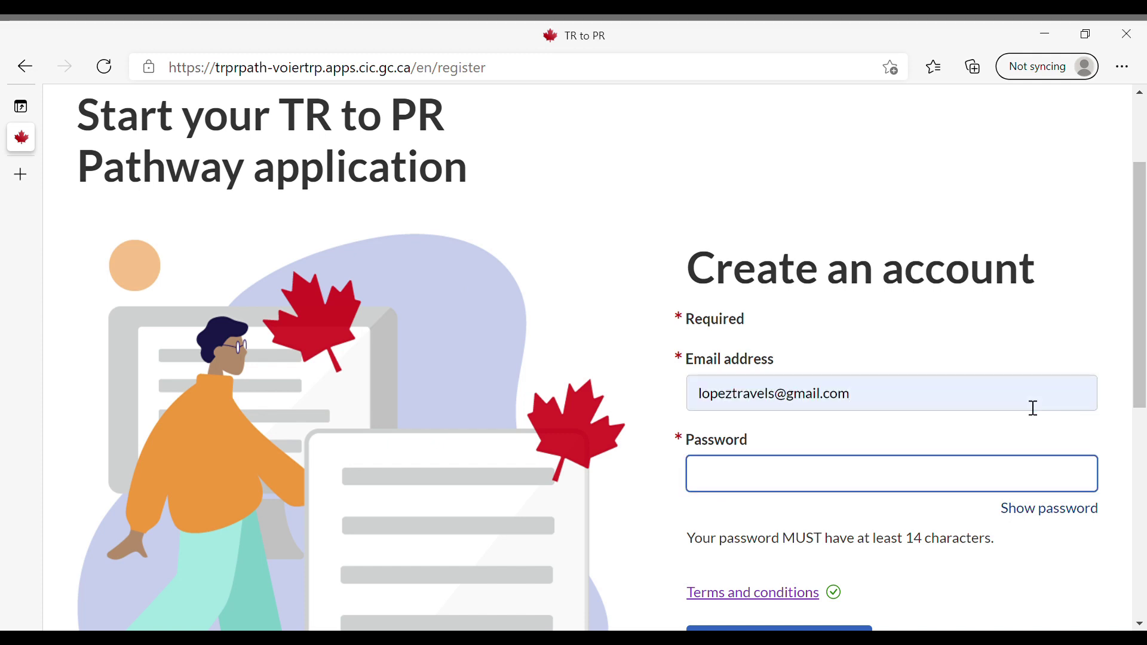
key("ctrl+v")
scroll(956, 413, "down", 1)
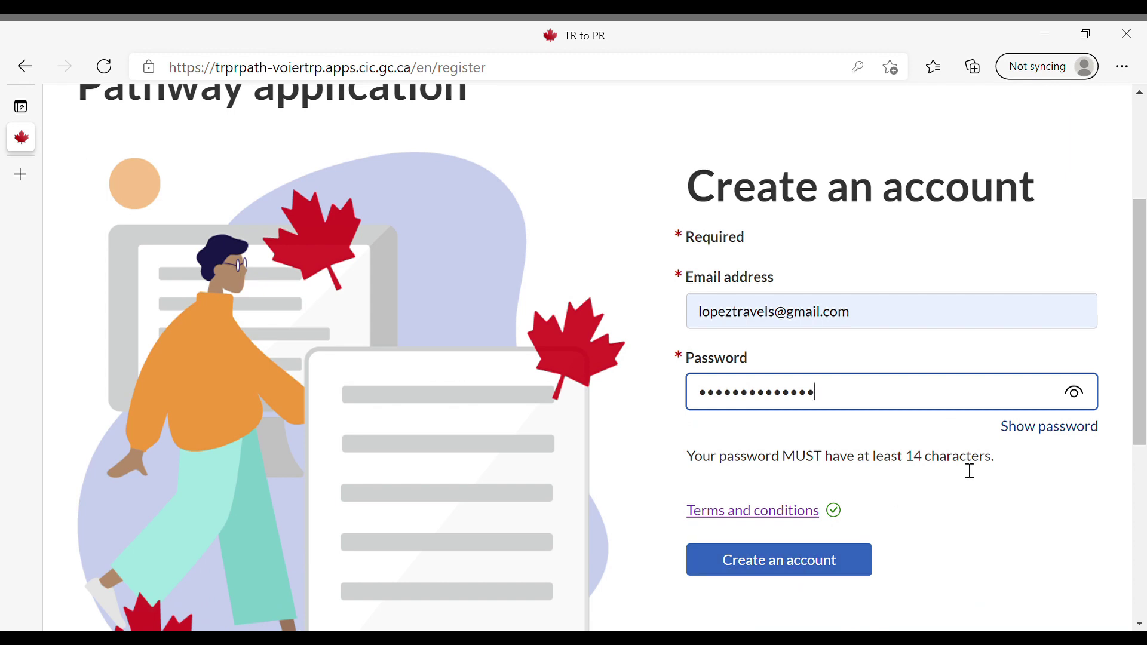
left_click(799, 569)
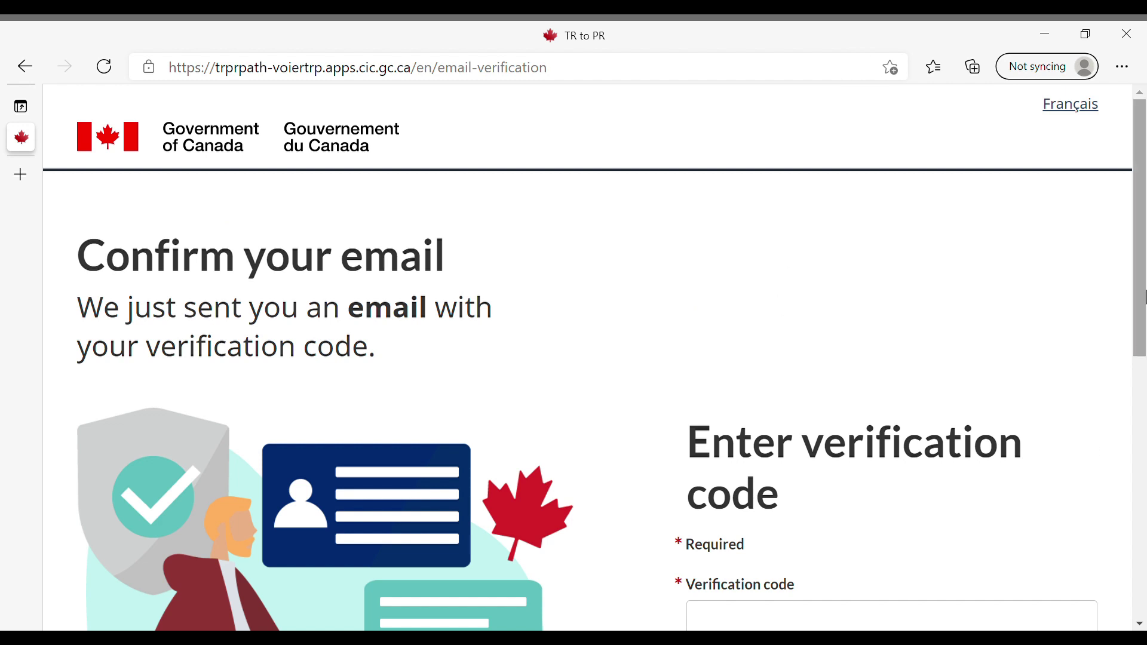
Paste the emailed verification code and confirm it
left_click_drag(1145, 296, 1145, 343)
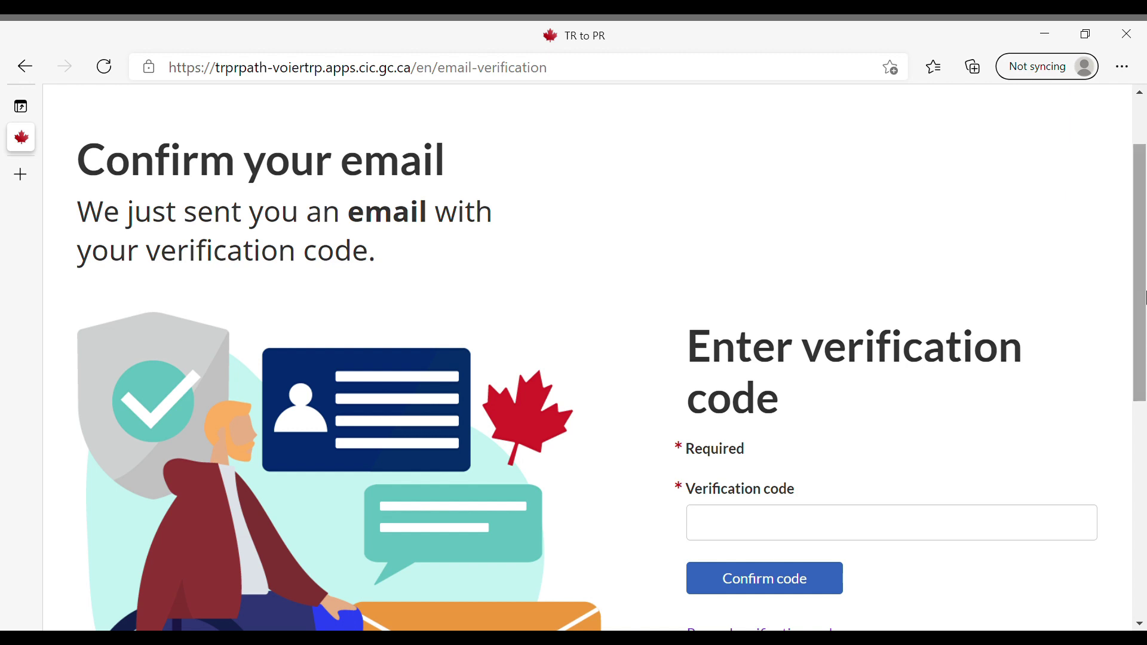
scroll(1143, 297, "down", 1)
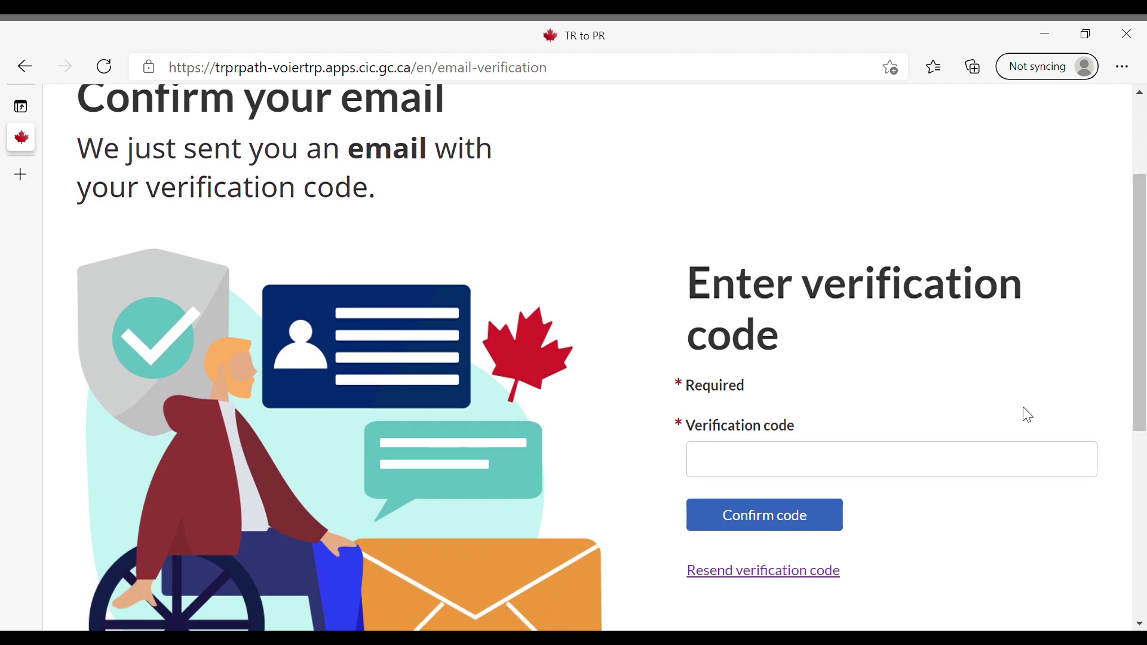
left_click(938, 472)
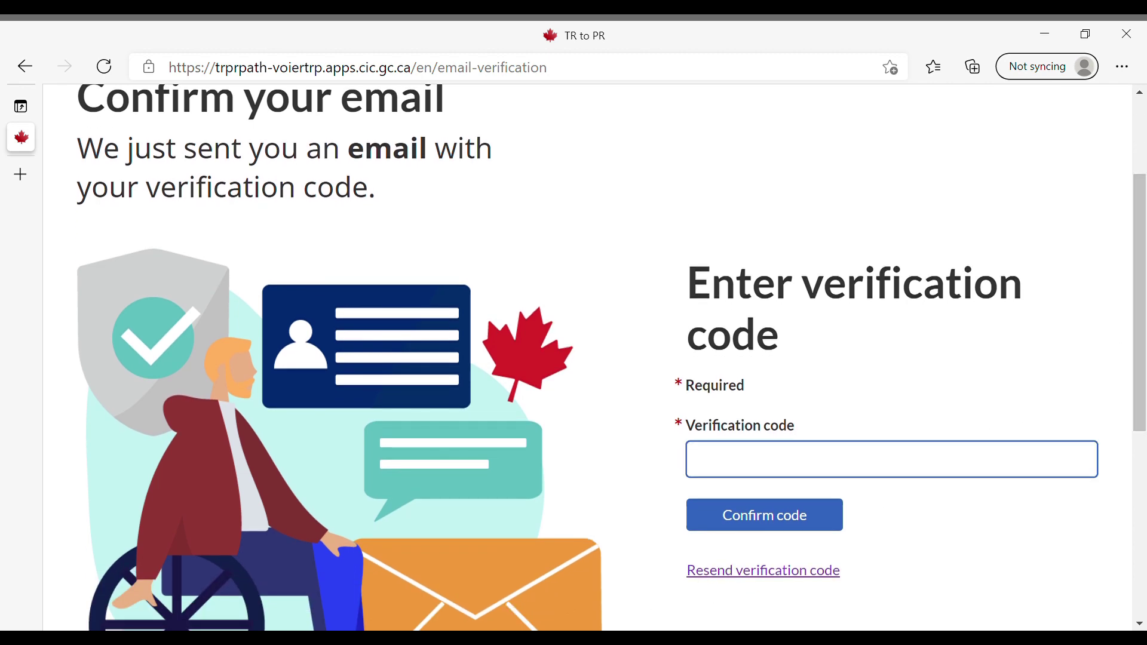
key("ctrl+v")
left_click(764, 517)
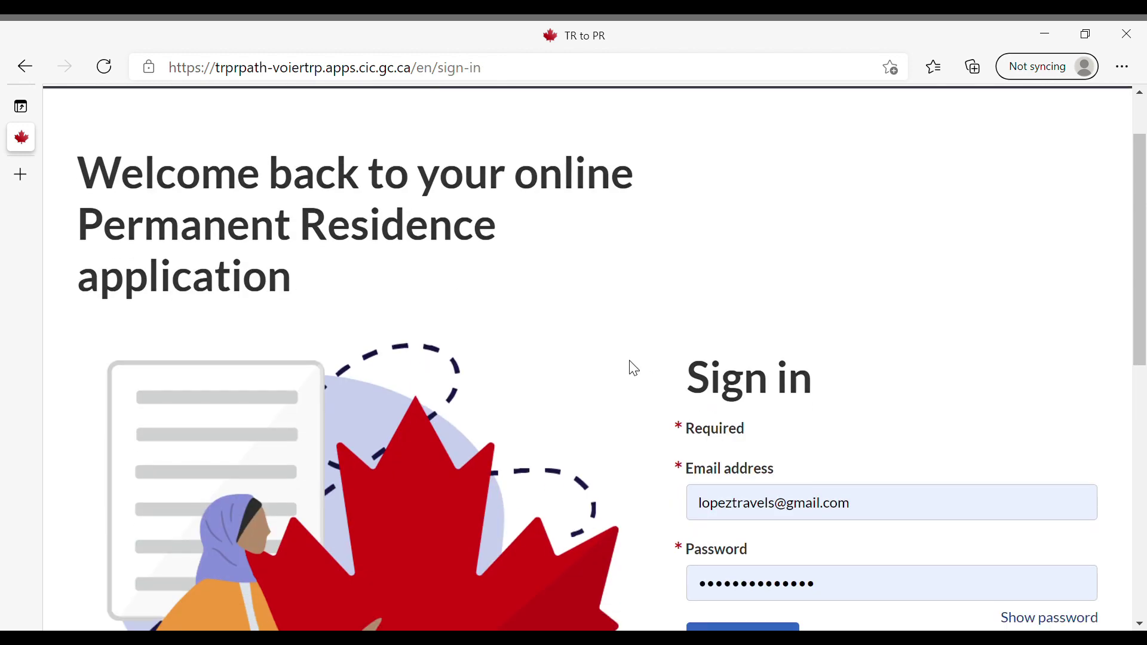
Sign in to the application with the new account's saved credentials
scroll(633, 367, "down", 3)
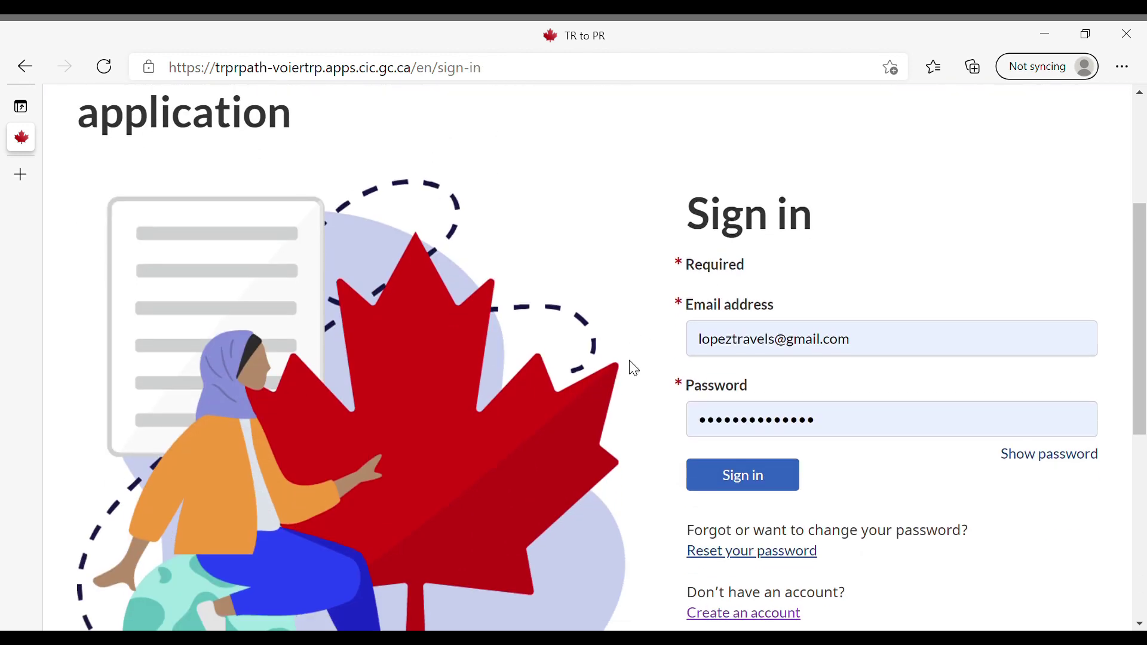
left_click(744, 474)
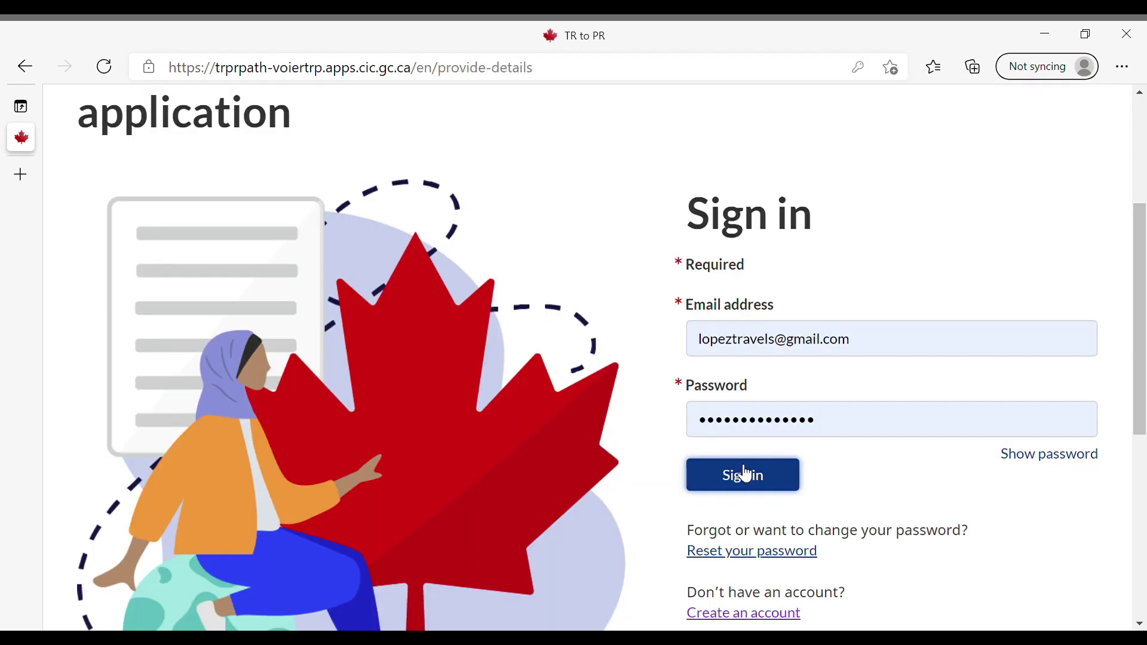
scroll(751, 423, "down", 1)
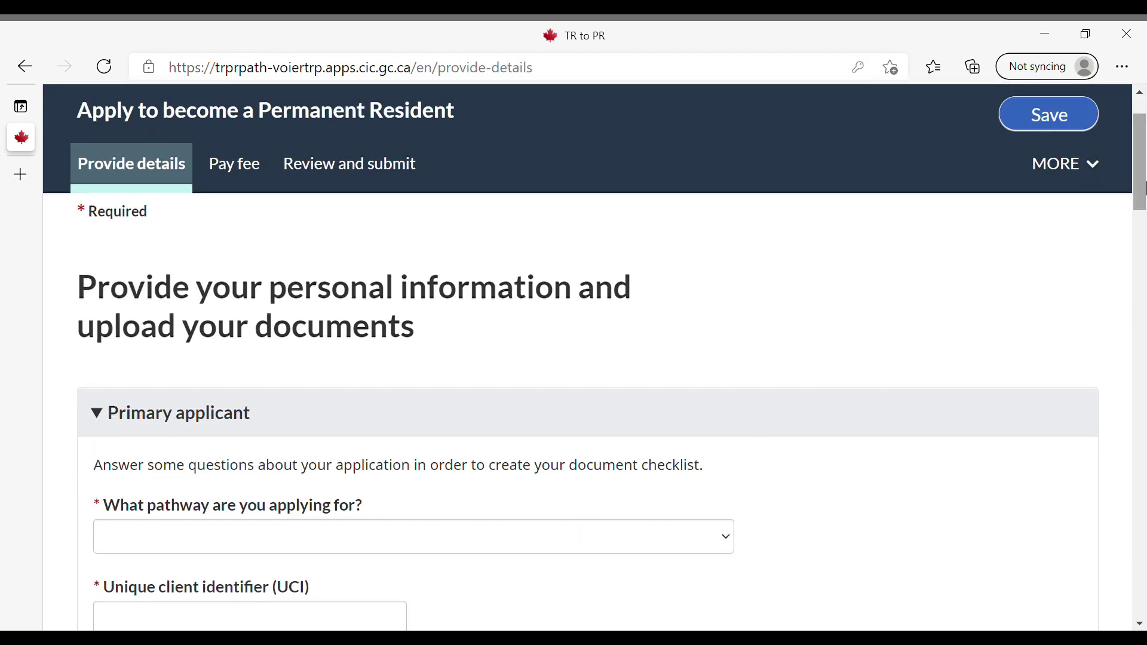
left_click_drag(1146, 181, 1146, 166)
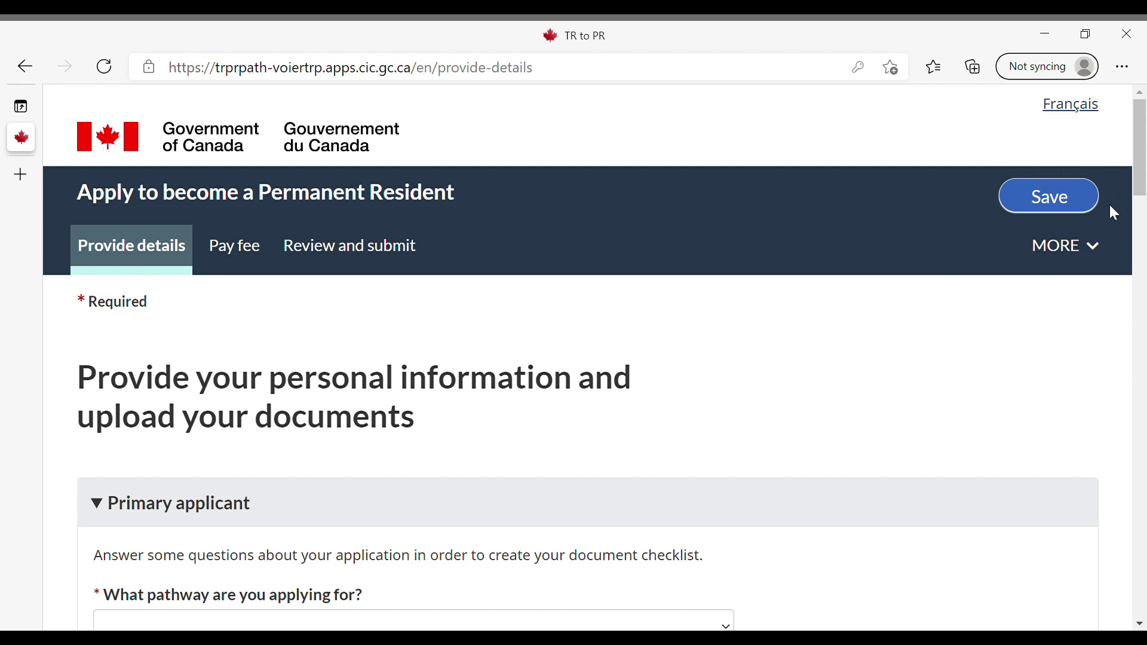
scroll(412, 366, "down", 3)
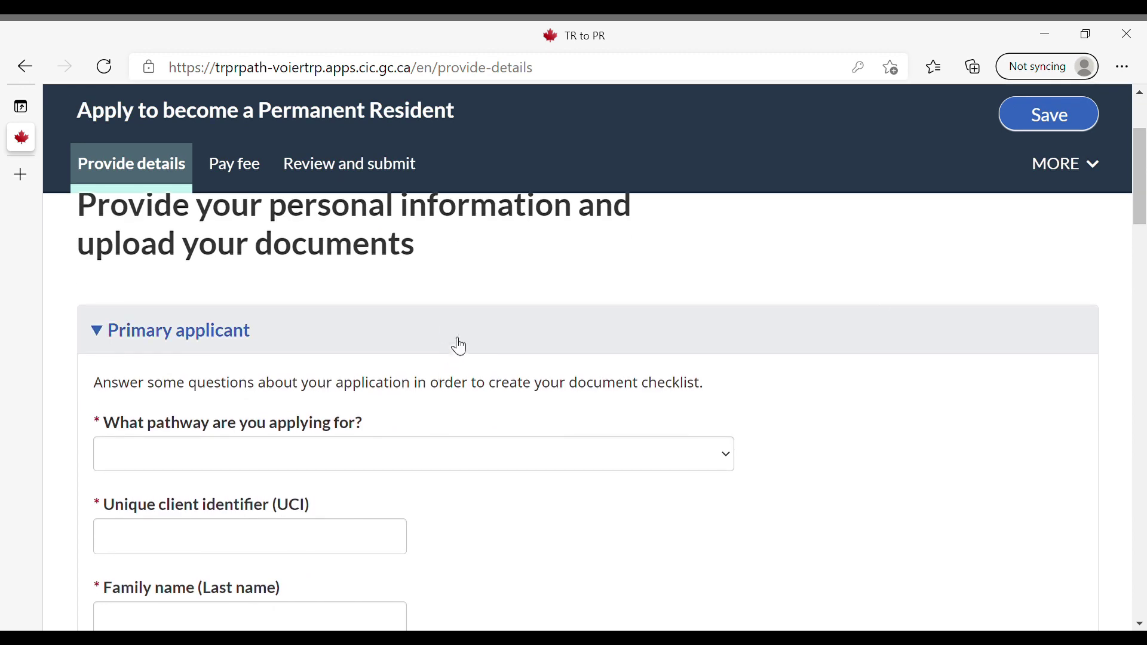
left_click_drag(1144, 209, 1143, 225)
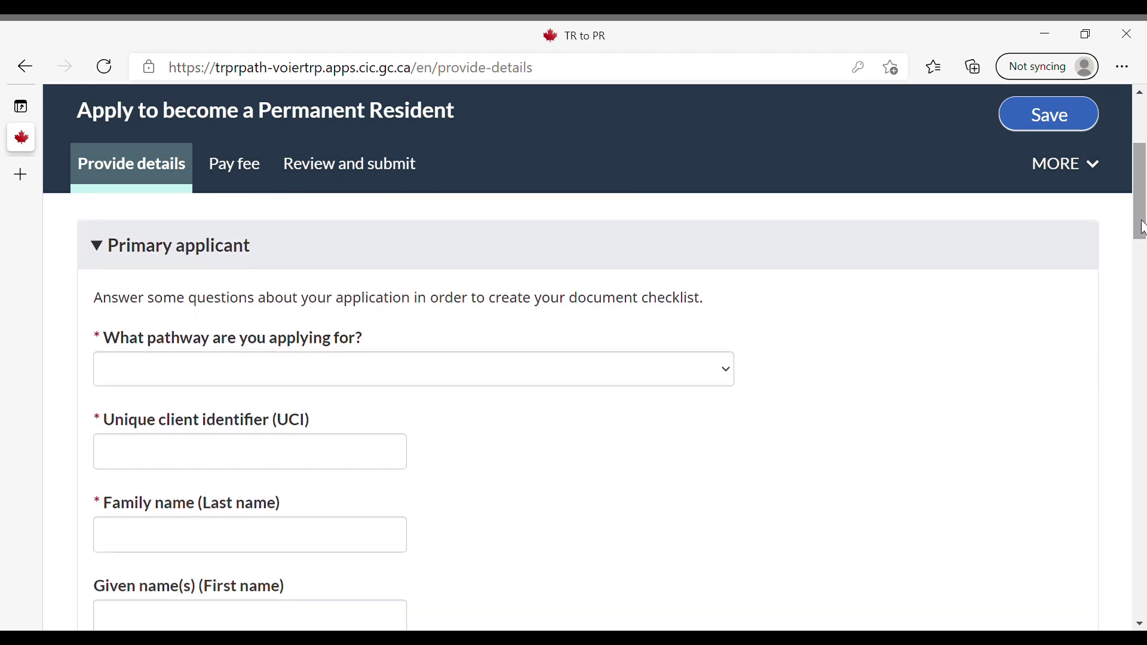
left_click(227, 344)
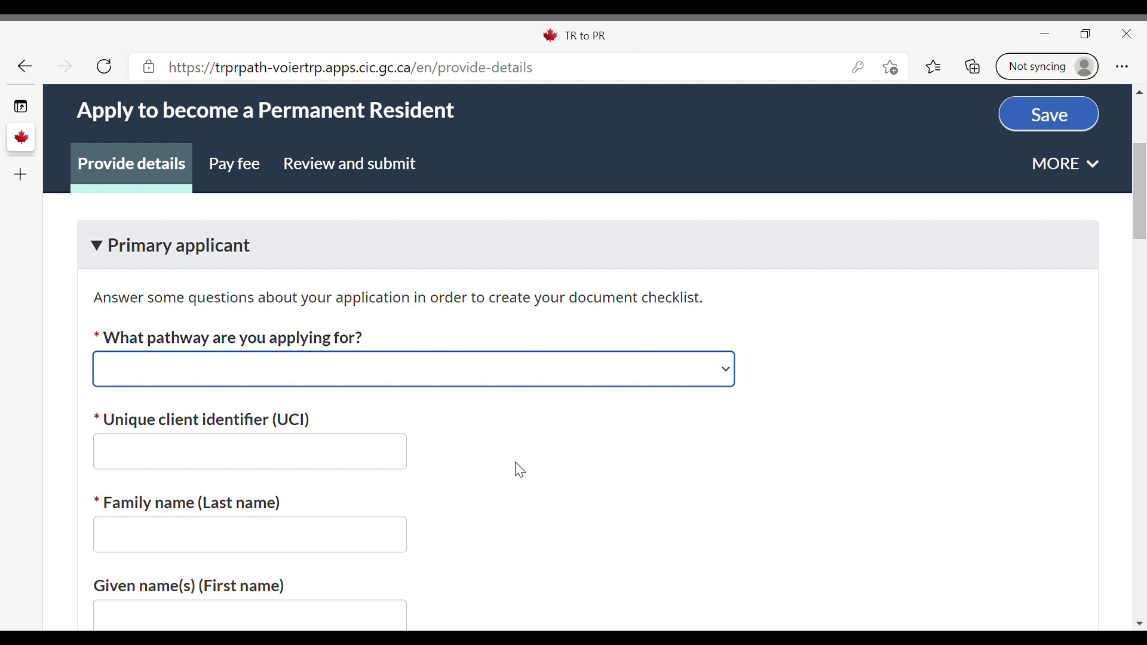
Choose the International Graduates pathway and enter the applicant's unique client identifier
key("Down")
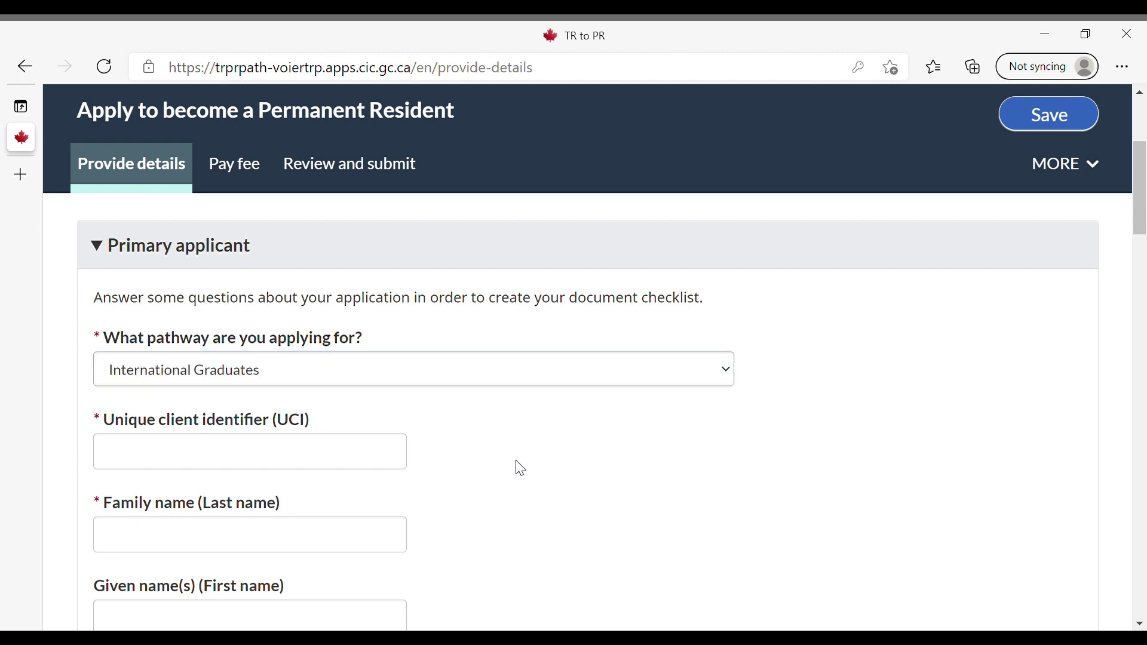
left_click(394, 461)
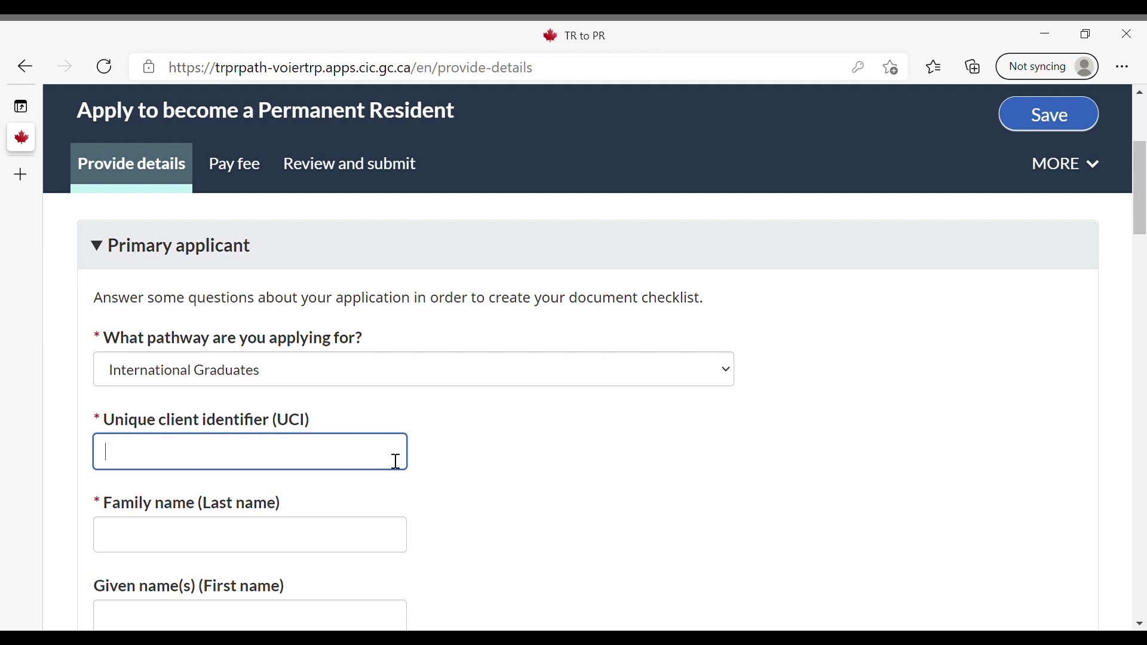
type("1234567890")
left_click(500, 457)
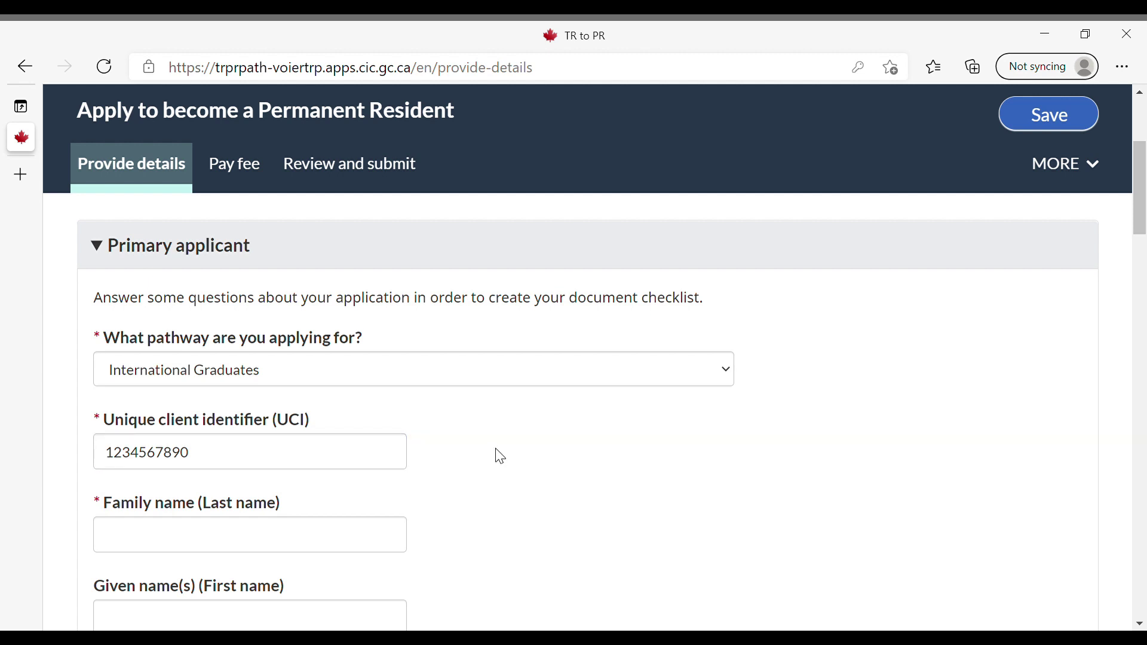
Enter Test as the applicant's family name and given name
left_click(395, 541)
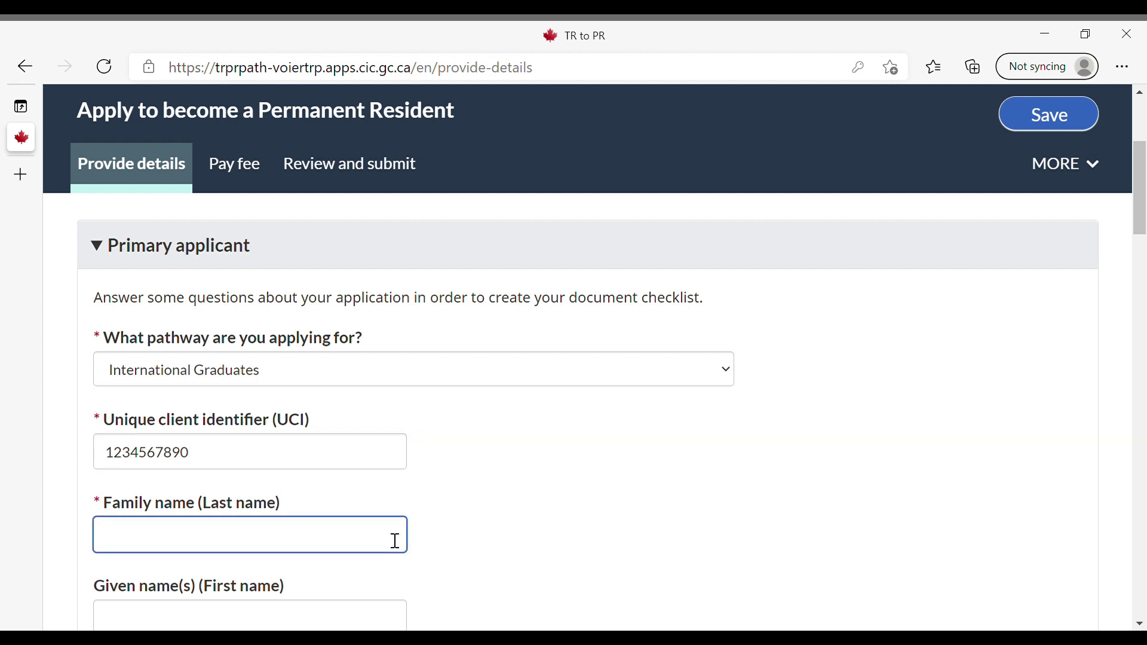
type("Test")
key("Tab")
type("Test")
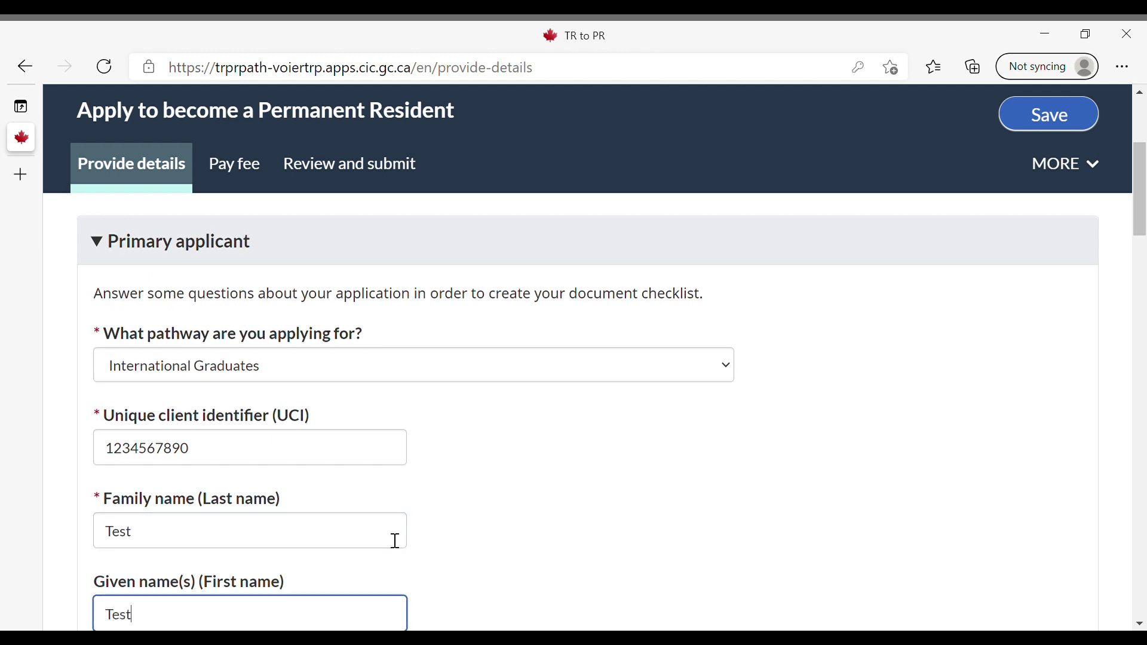
Set birth date 1990/01/01, marital status Married, and dependent children Yes
scroll(421, 481, "down", 5)
left_click(204, 381)
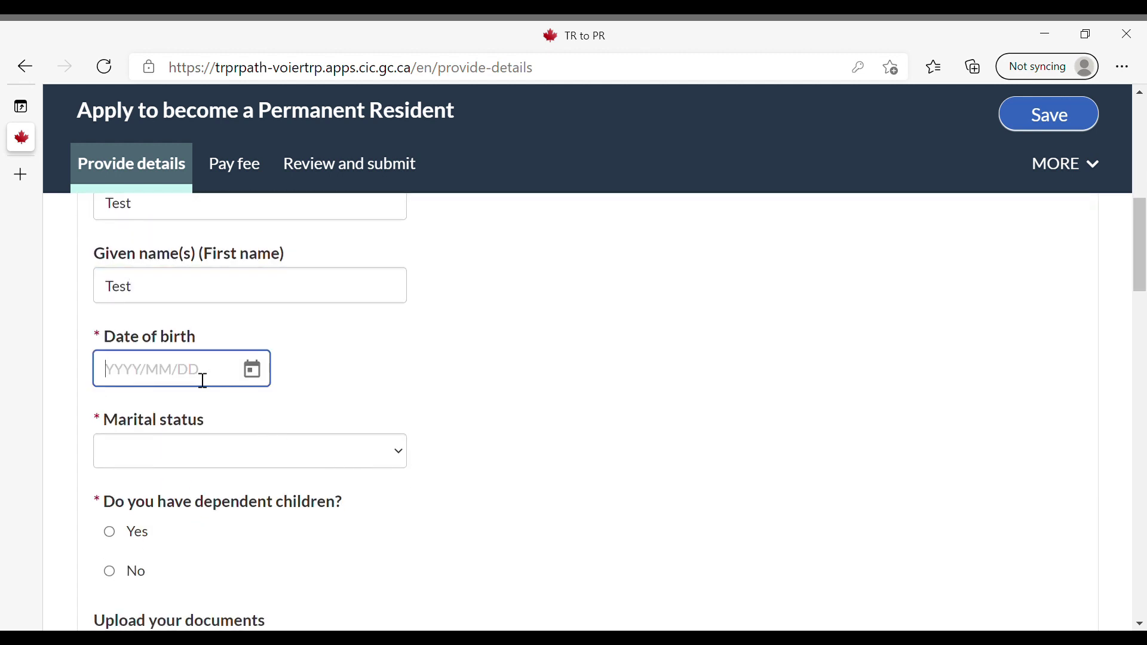
type("1990/01/01")
left_click(249, 466)
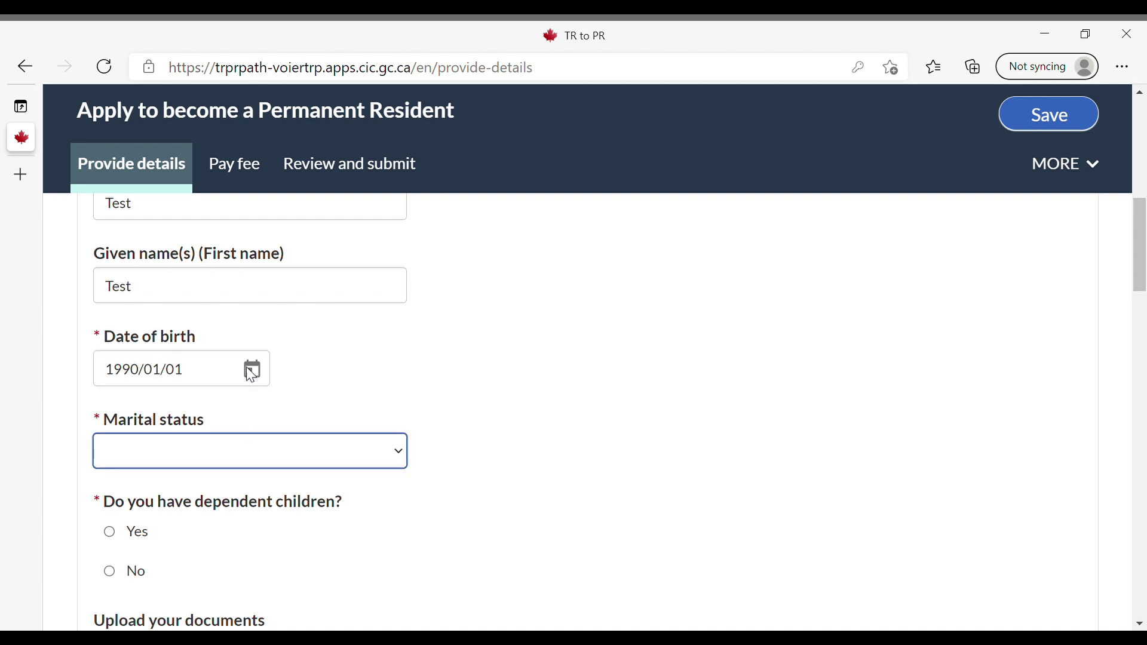
left_click(258, 341)
scroll(303, 365, "down", 1)
scroll(307, 372, "down", 2)
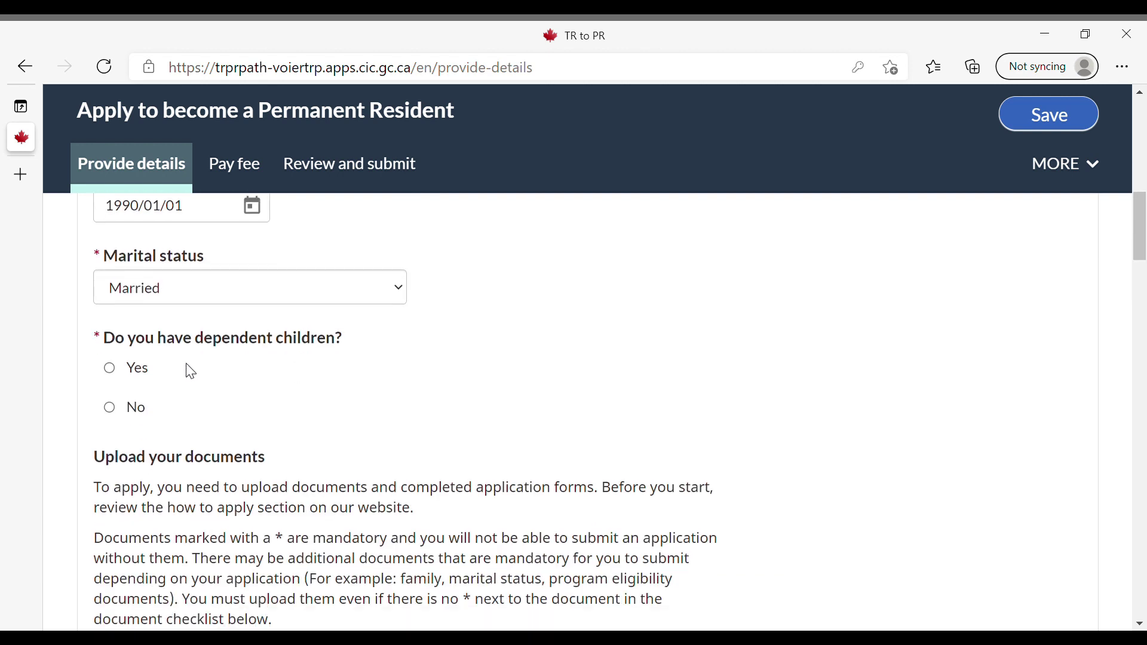
left_click(146, 370)
scroll(416, 385, "down", 1)
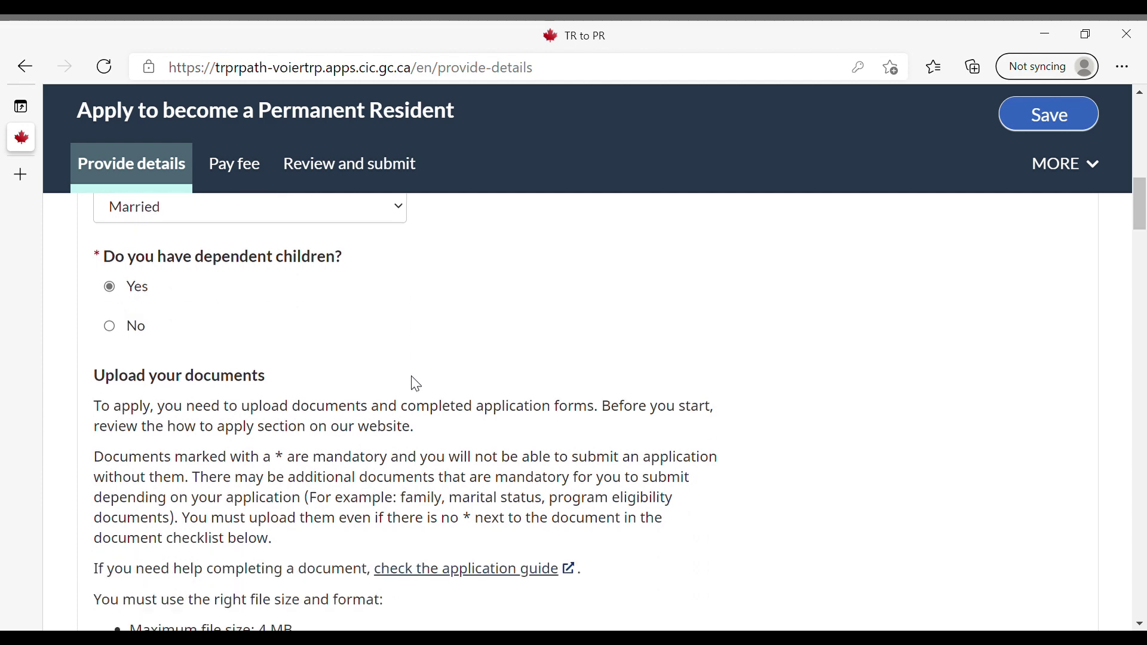
scroll(413, 385, "down", 2)
scroll(416, 392, "up", 1)
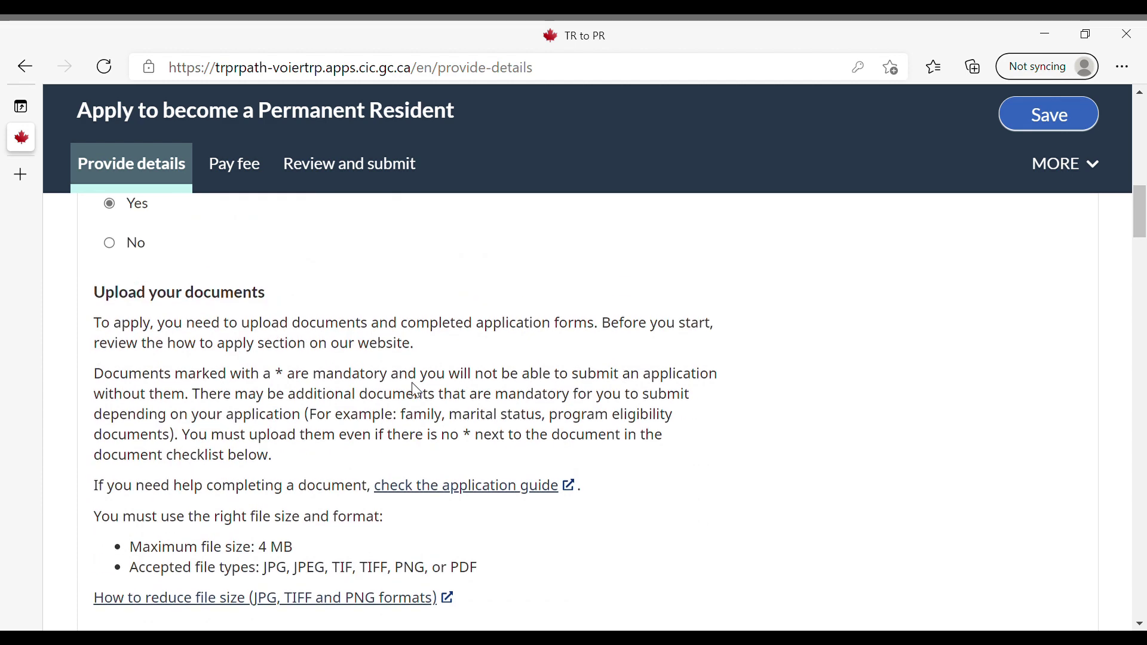
scroll(417, 394, "down", 1)
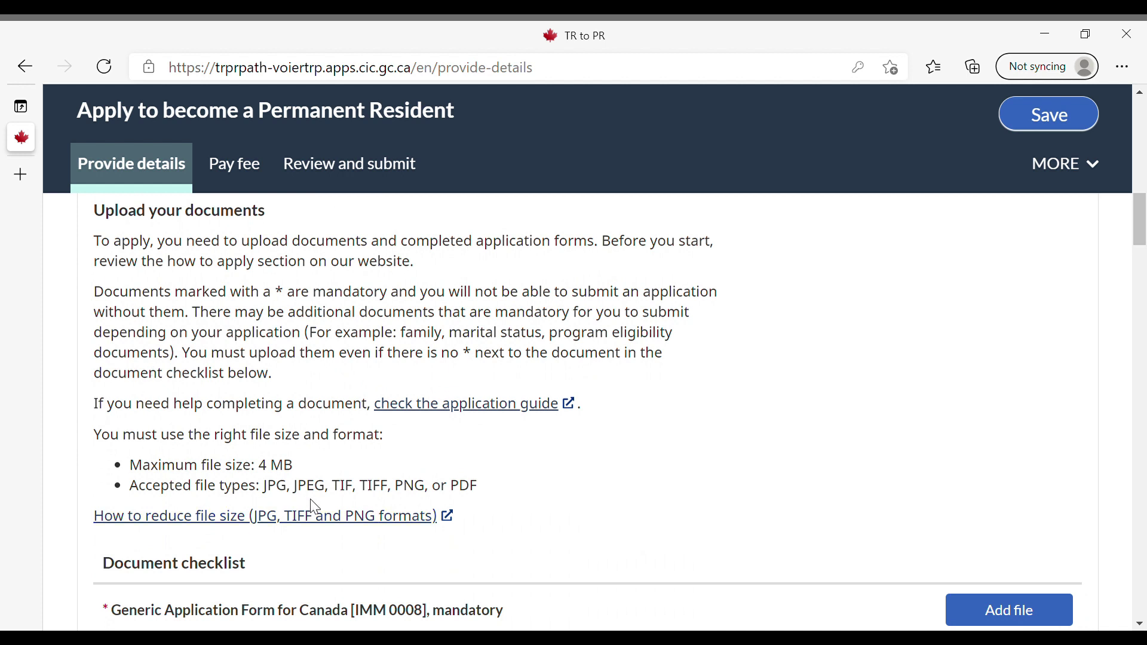
scroll(984, 297, "down", 4)
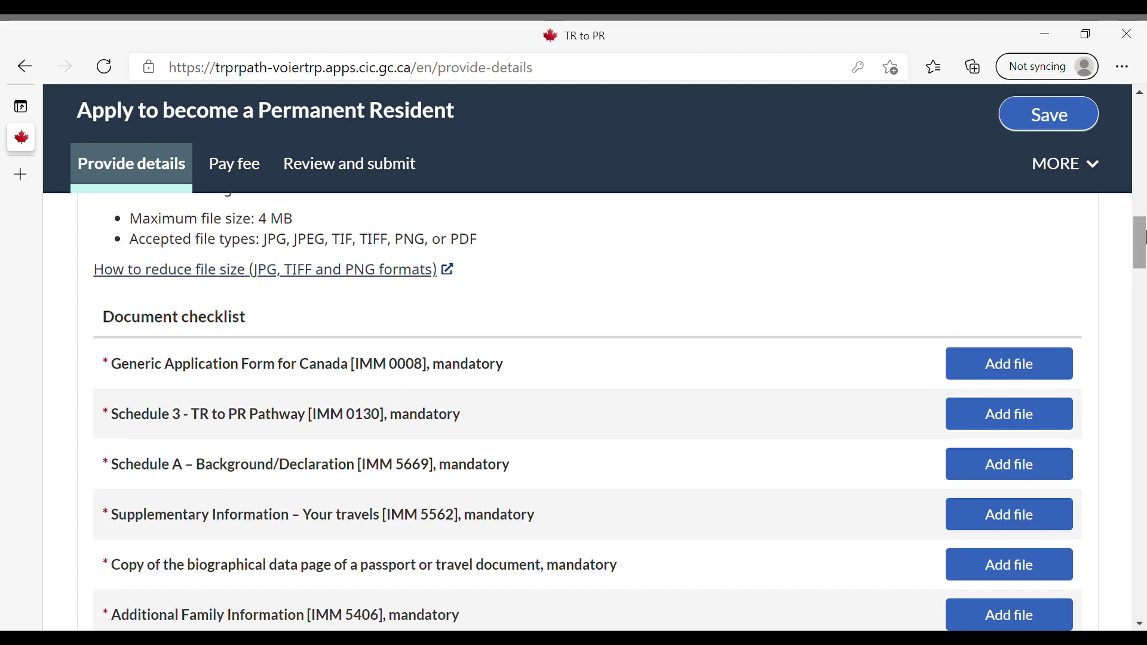
scroll(1135, 249, "down", 1)
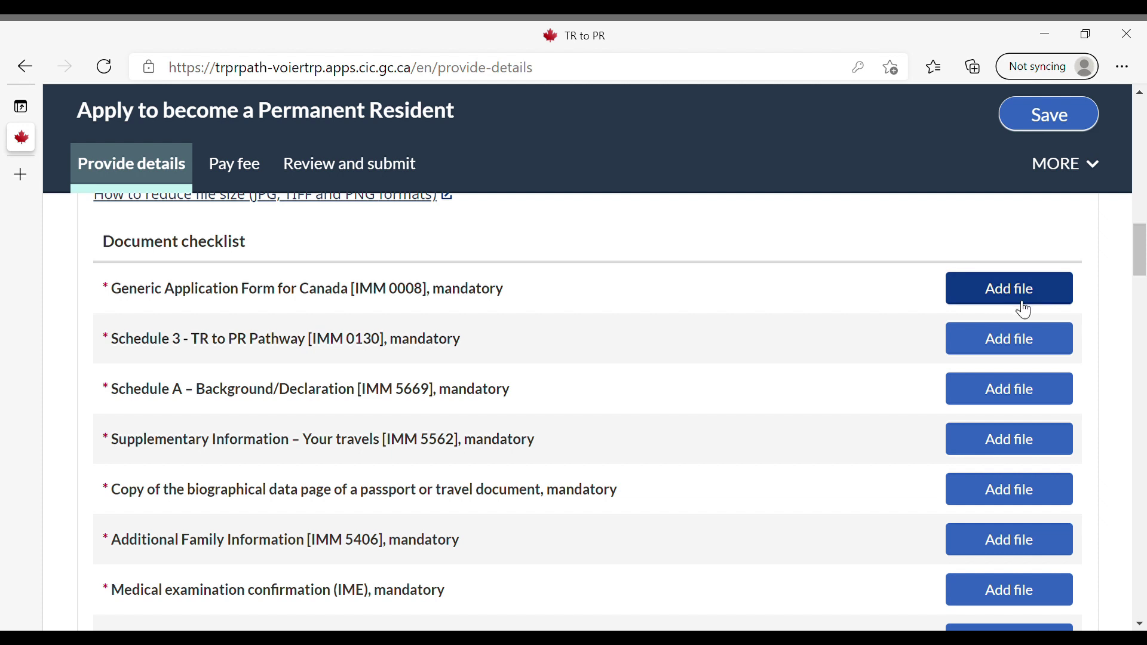
scroll(1143, 272, "down", 1)
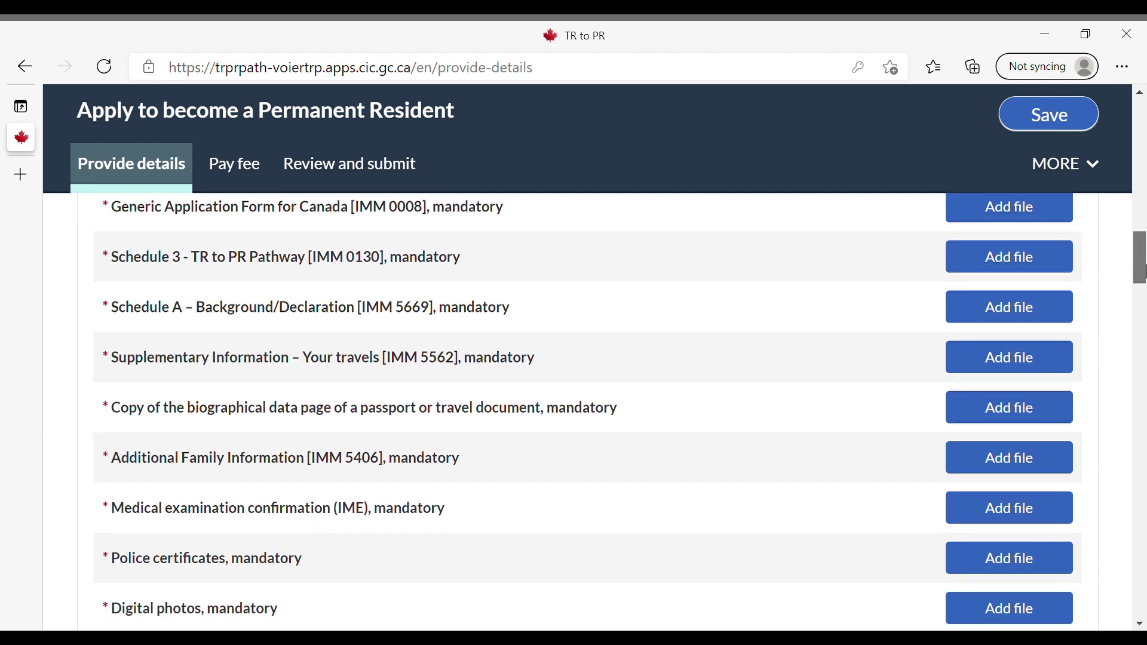
scroll(1143, 271, "down", 1)
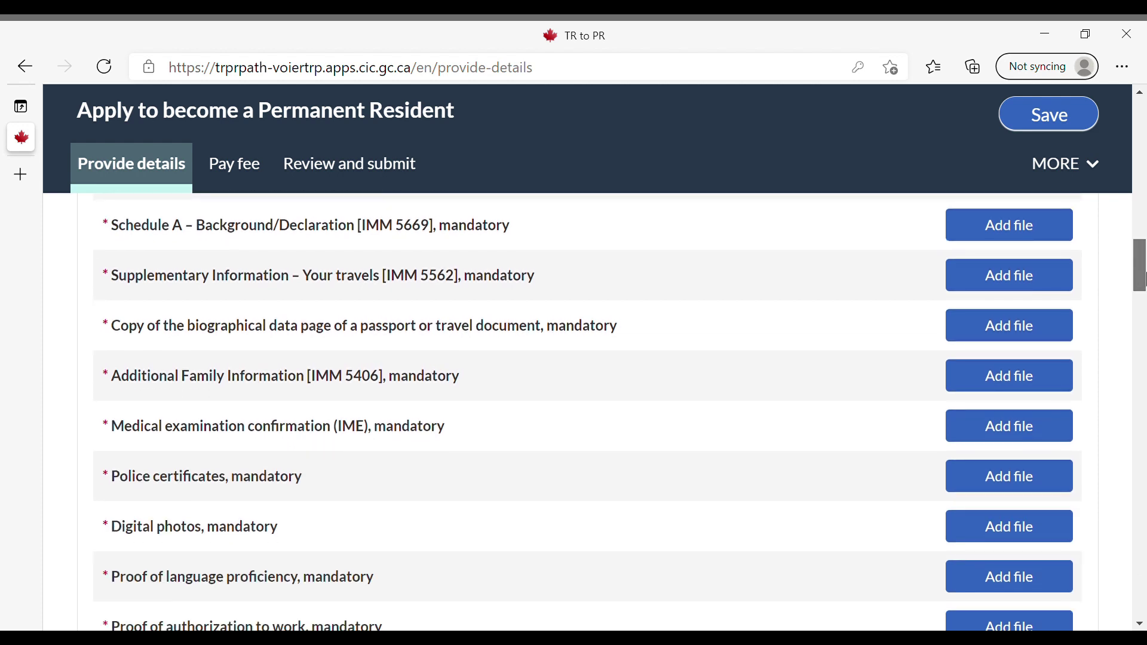
left_click_drag(1144, 275, 1144, 290)
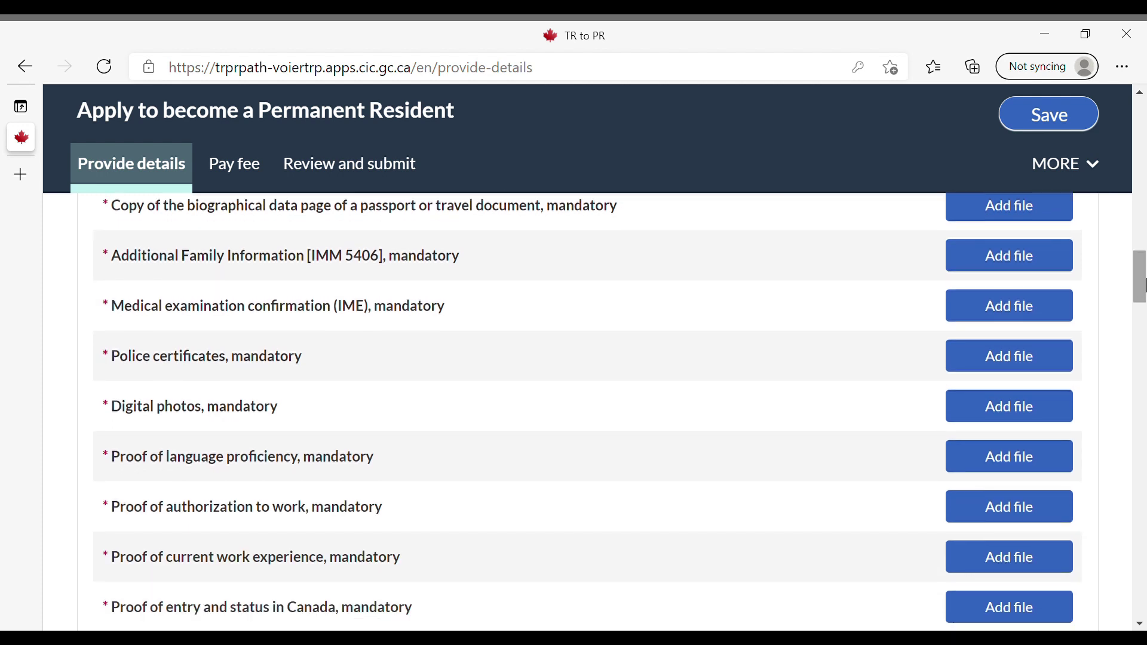
left_click_drag(1144, 284, 1144, 294)
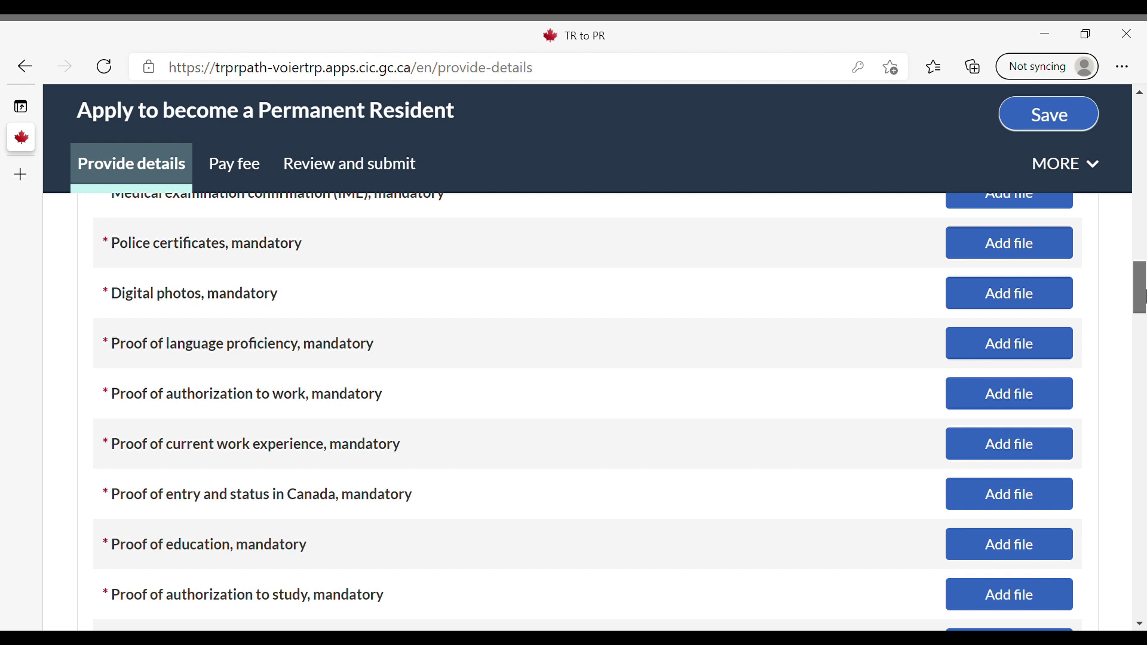
left_click_drag(1144, 294, 1144, 326)
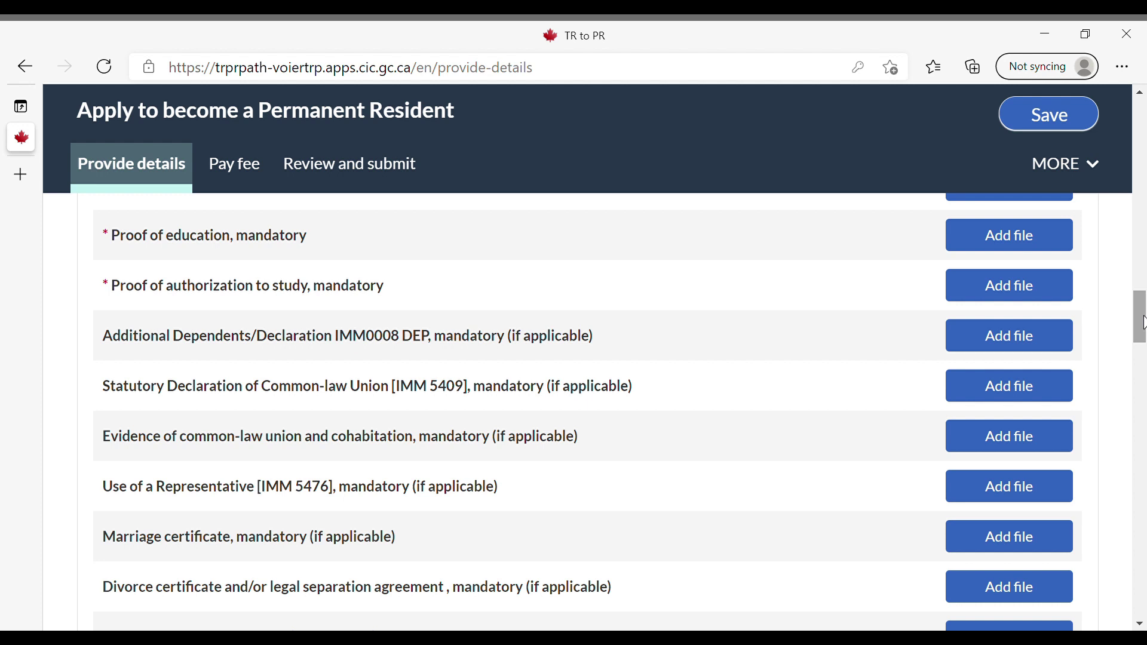
left_click_drag(1143, 322, 1144, 351)
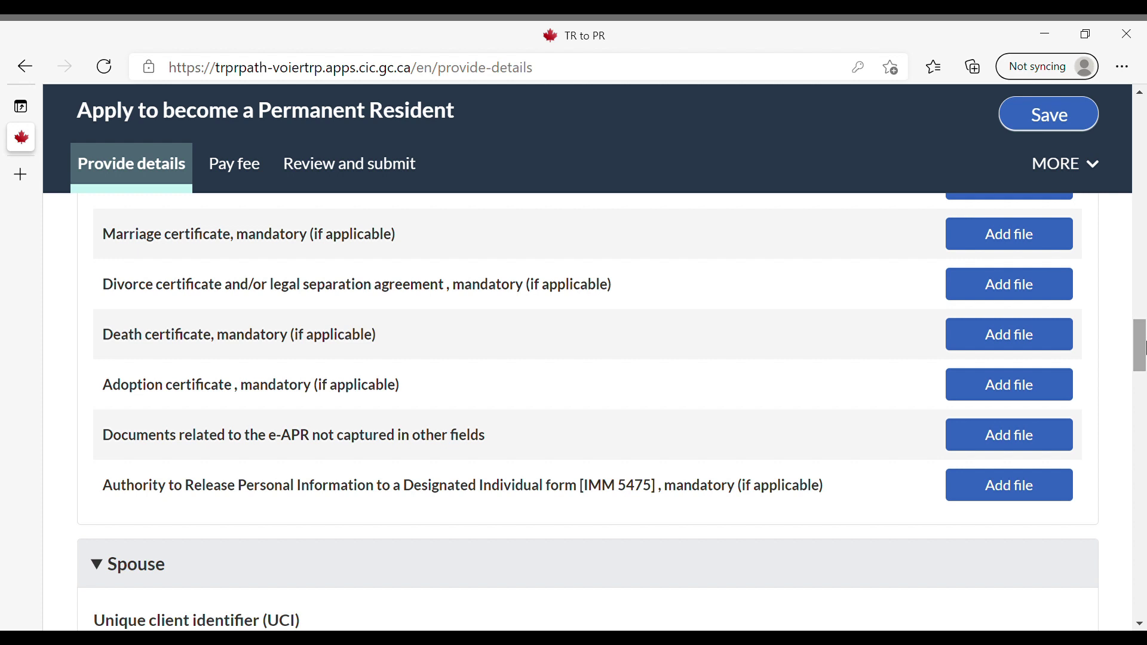
left_click_drag(1144, 347, 1144, 377)
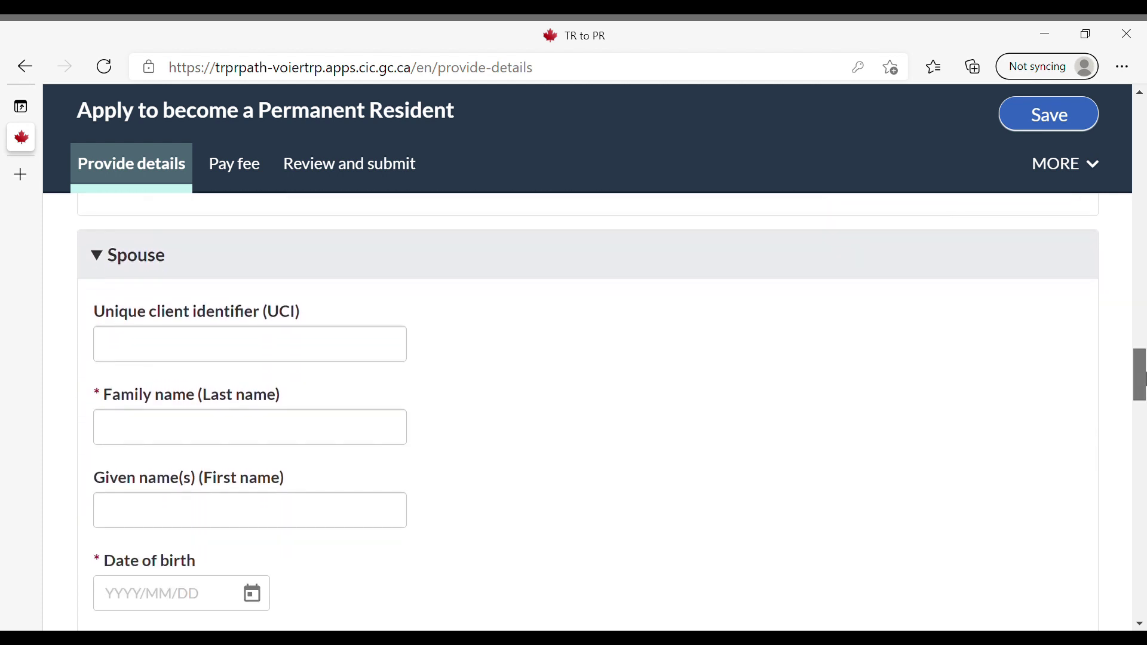
Fill the Spouse section with names test / test and birth date 1990/01/01
left_click(391, 350)
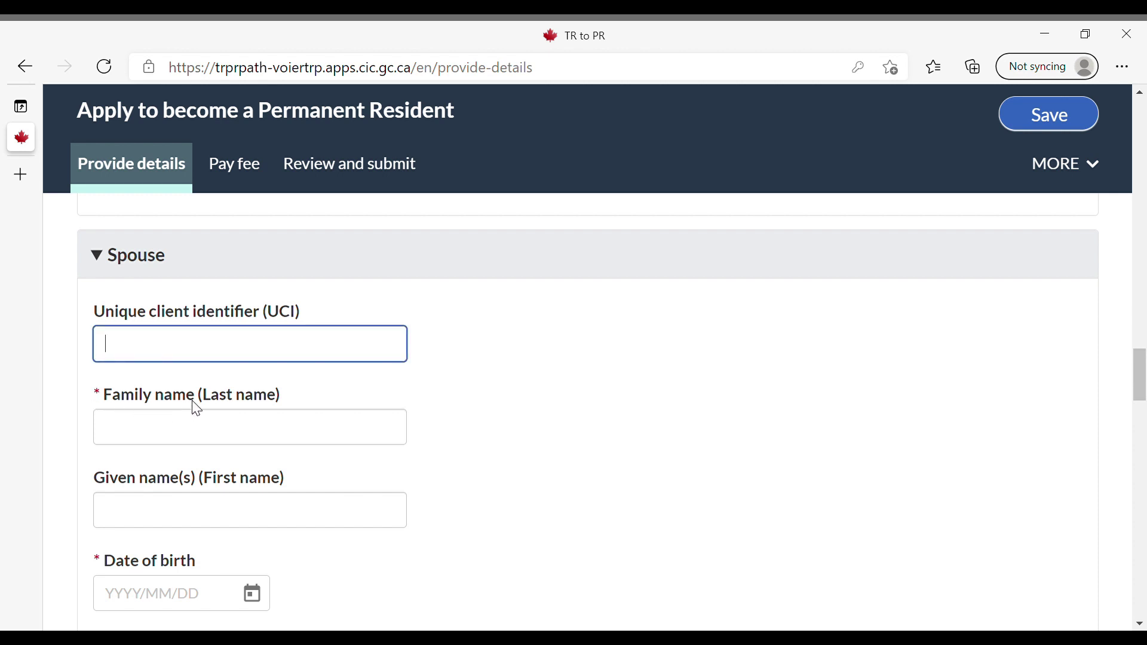
left_click(207, 443)
type("ge")
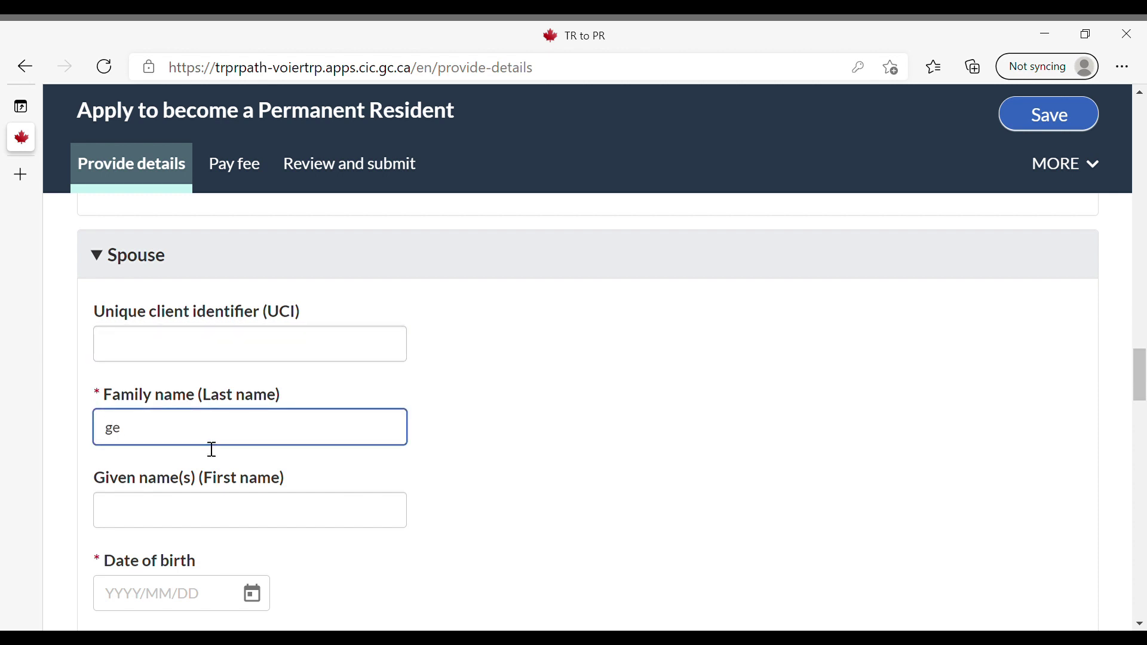
key("BackSpace")
key("BackSpace")
type("test")
key("Tab")
type("test")
key("Tab")
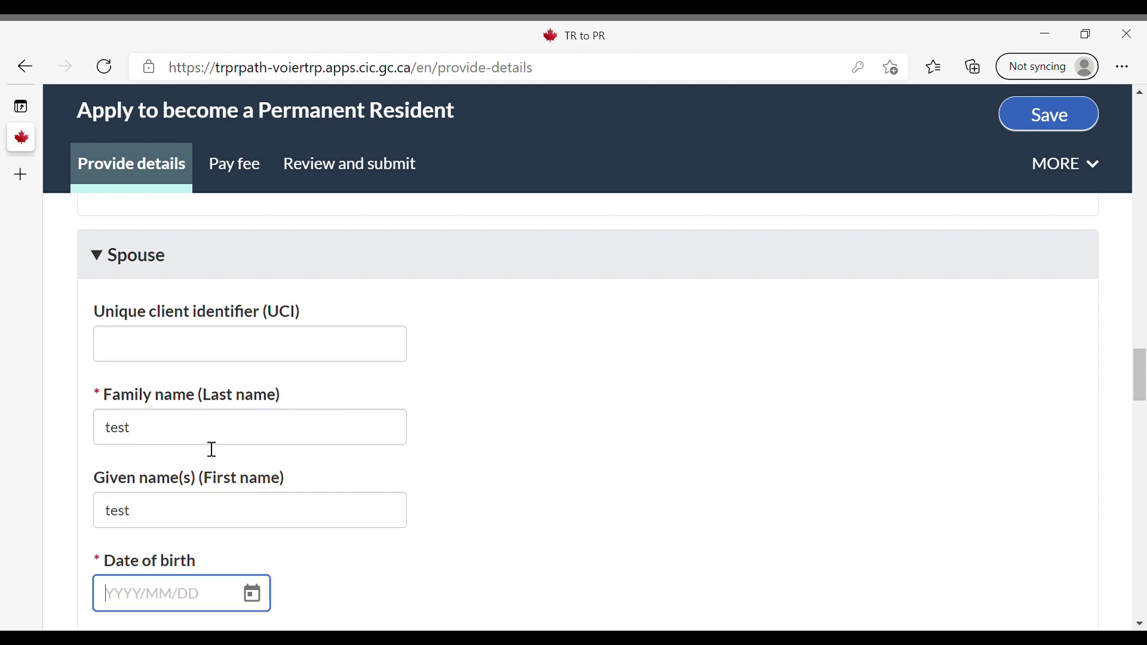
scroll(197, 454, "down", 1)
type("1990")
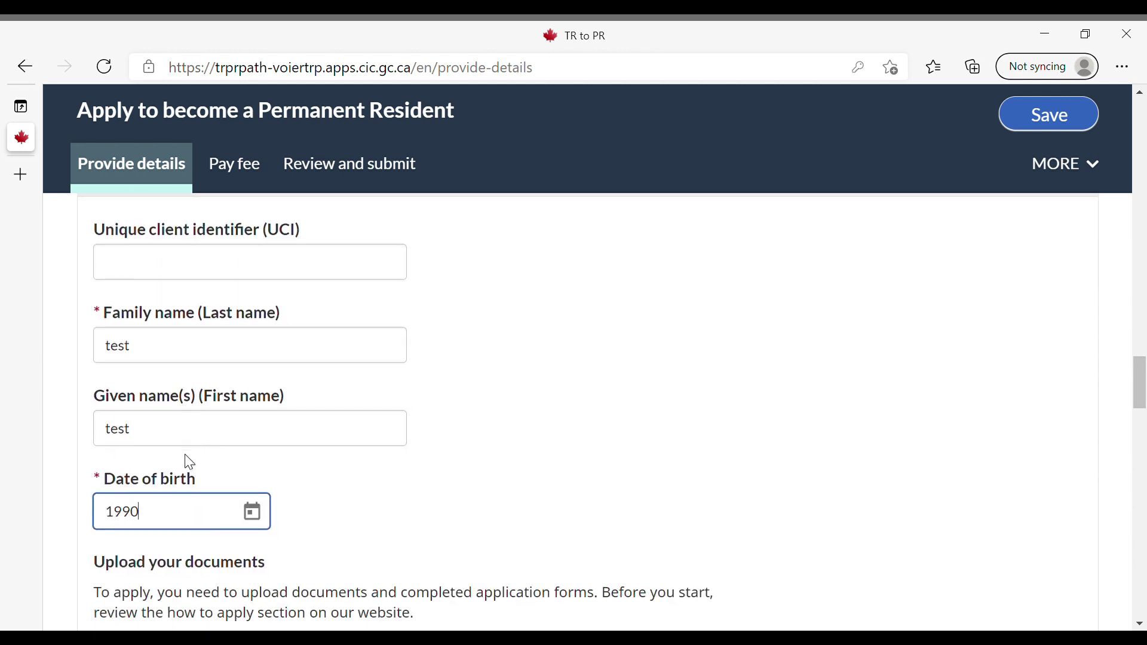
type("/01/01")
scroll(197, 457, "down", 4)
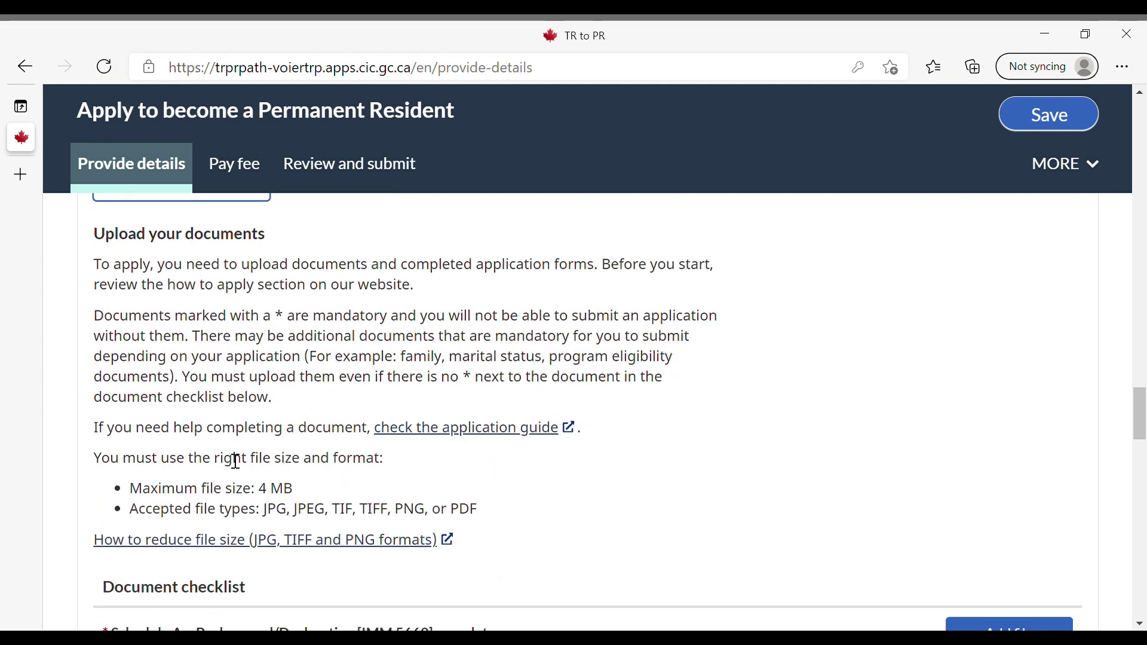
scroll(233, 445, "down", 3)
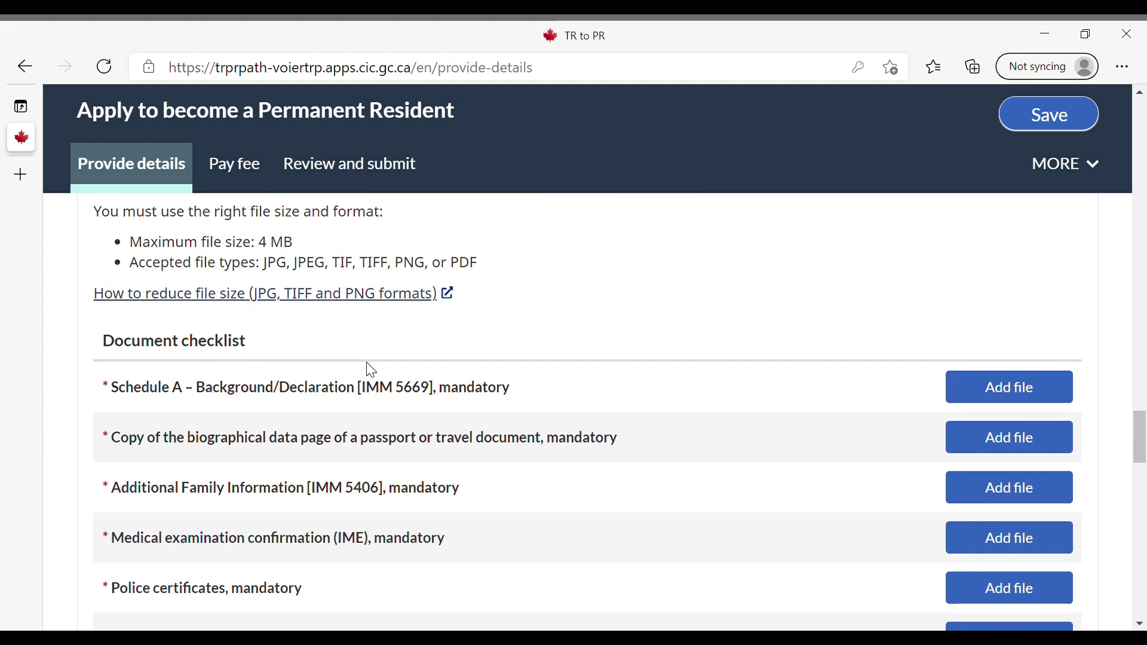
scroll(541, 375, "down", 2)
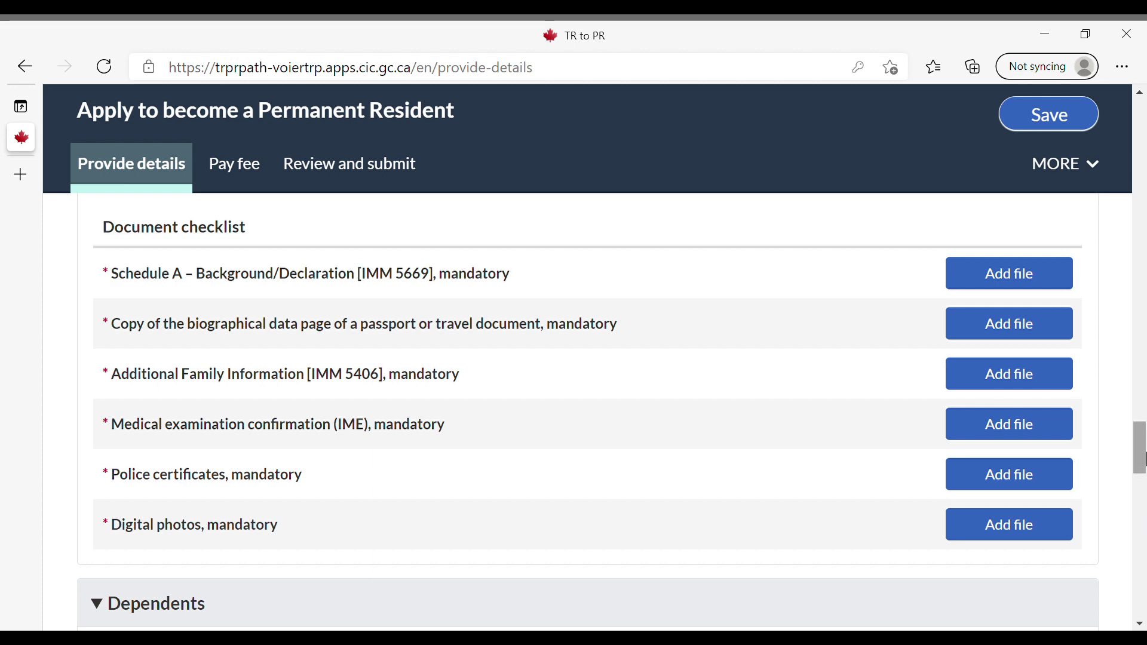
Give the dependent the given name Test and birth date 2010/01/01
left_click_drag(1146, 461, 1146, 498)
left_click(228, 476)
type("Test")
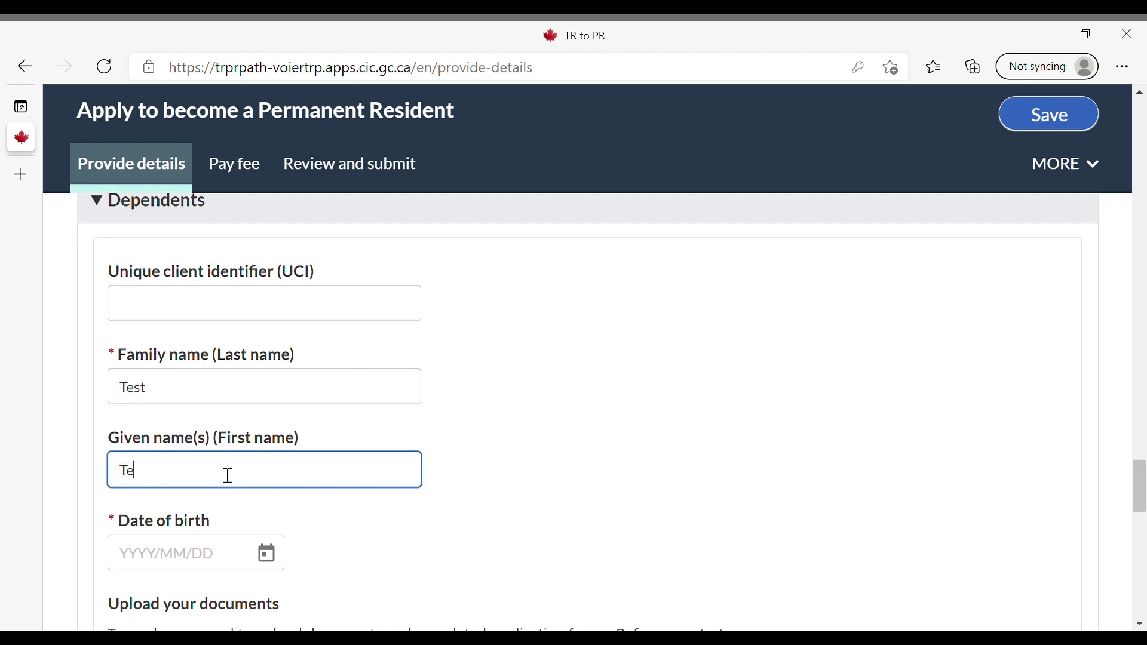
scroll(228, 464, "down", 3)
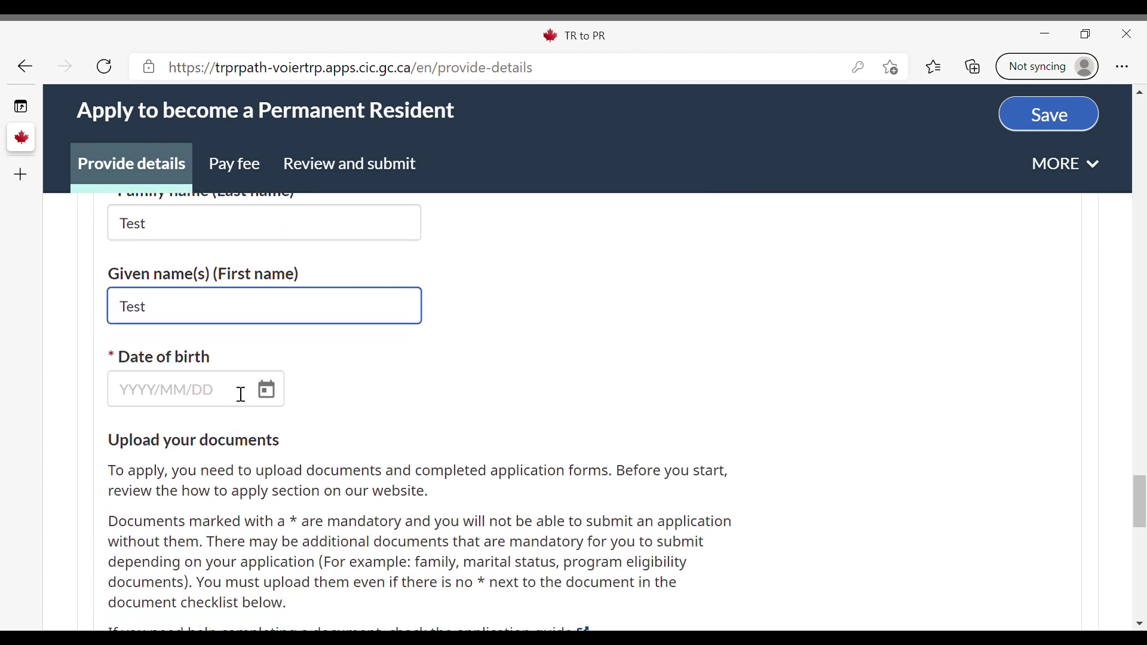
left_click(243, 394)
type("19")
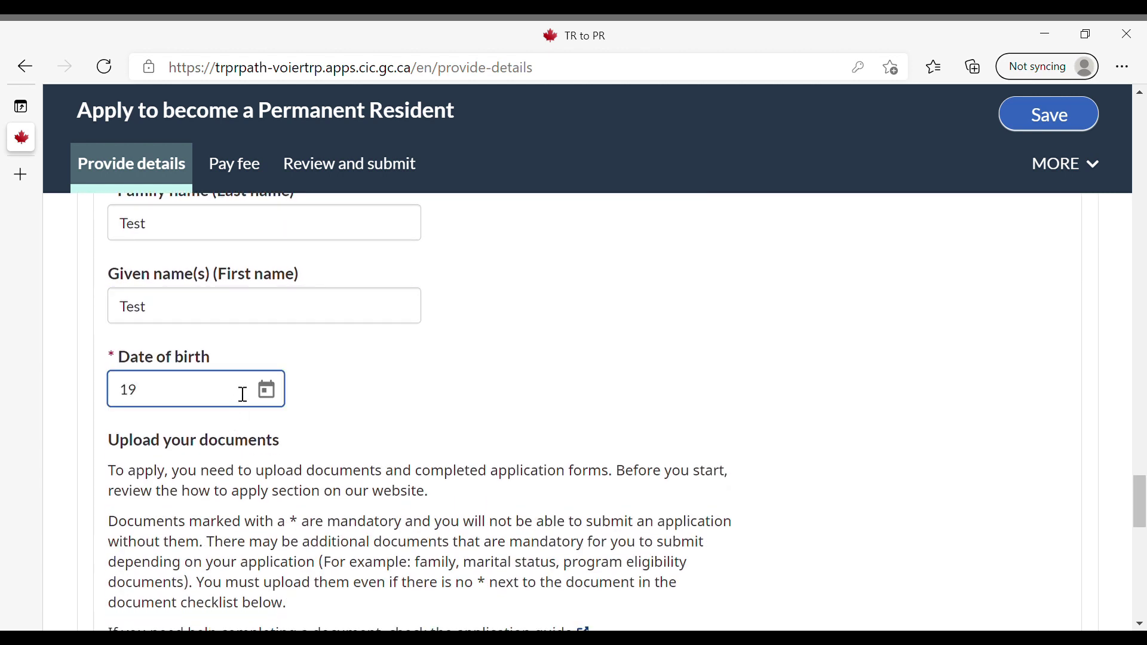
key("BackSpace")
key("BackSpace")
type("2010")
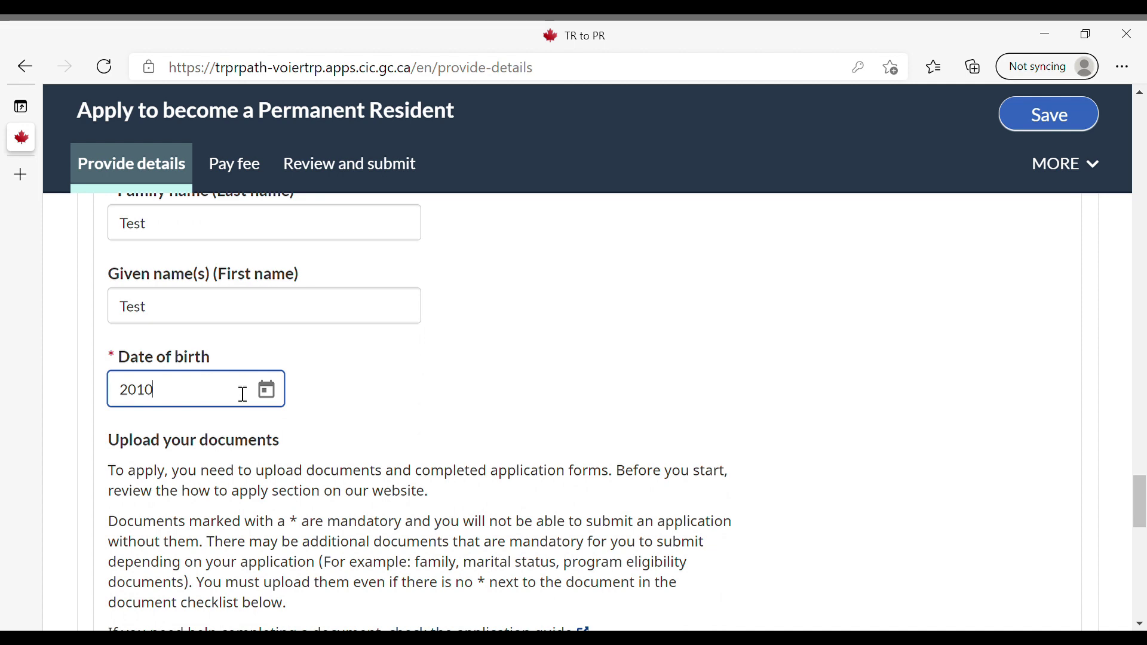
type("/01/01")
scroll(242, 394, "down", 4)
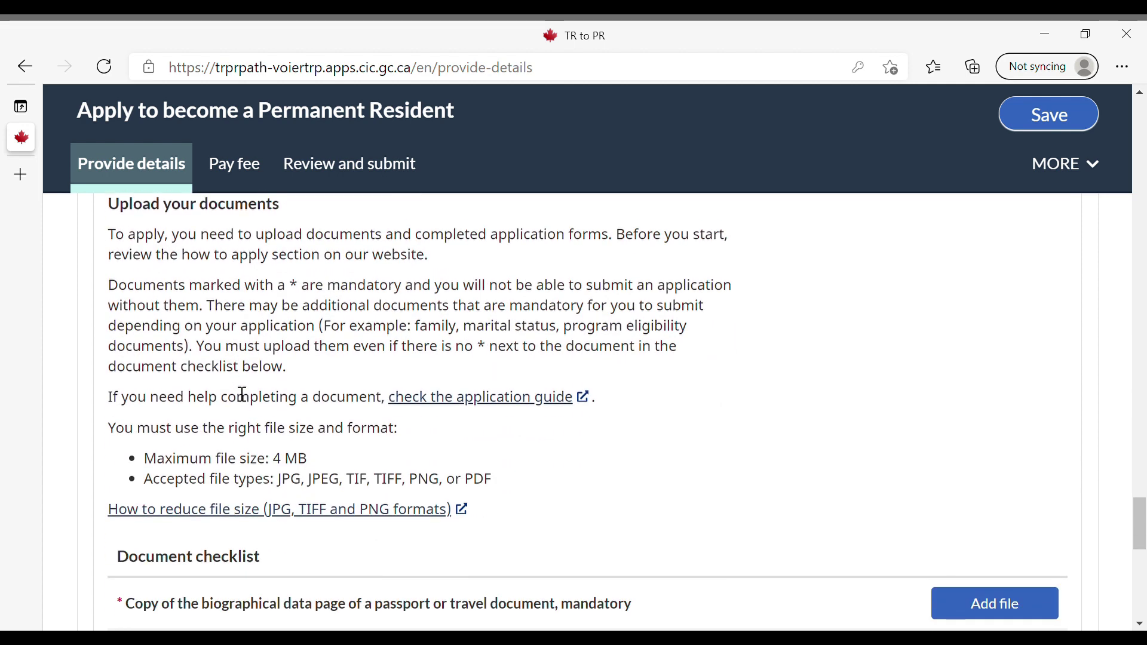
scroll(242, 395, "down", 6)
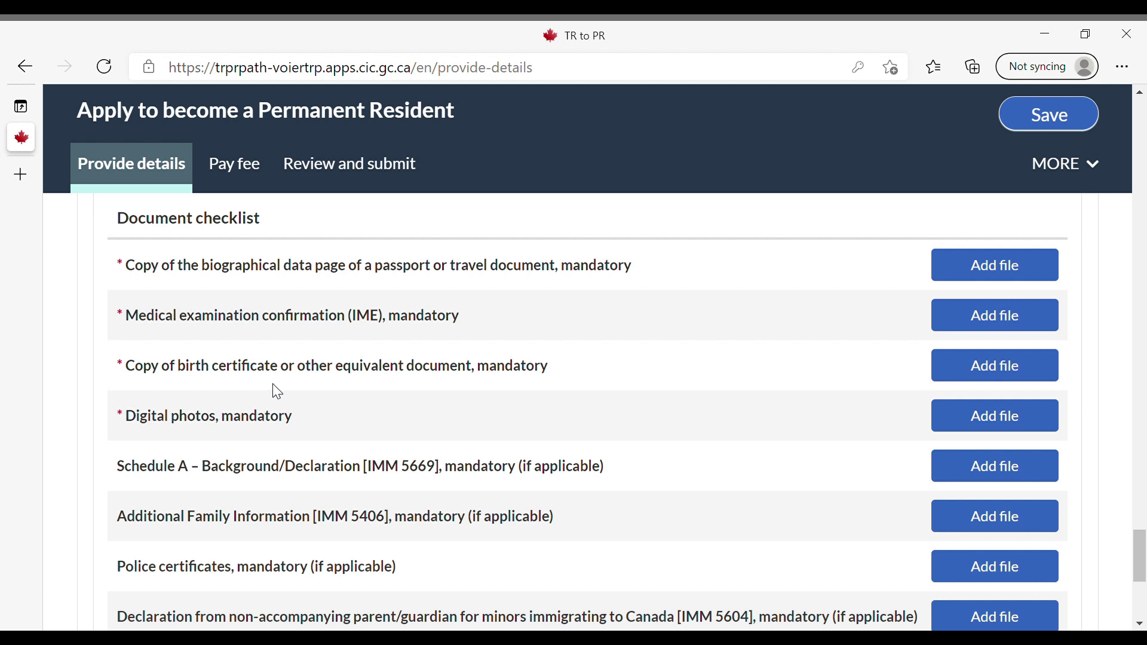
scroll(278, 391, "down", 1)
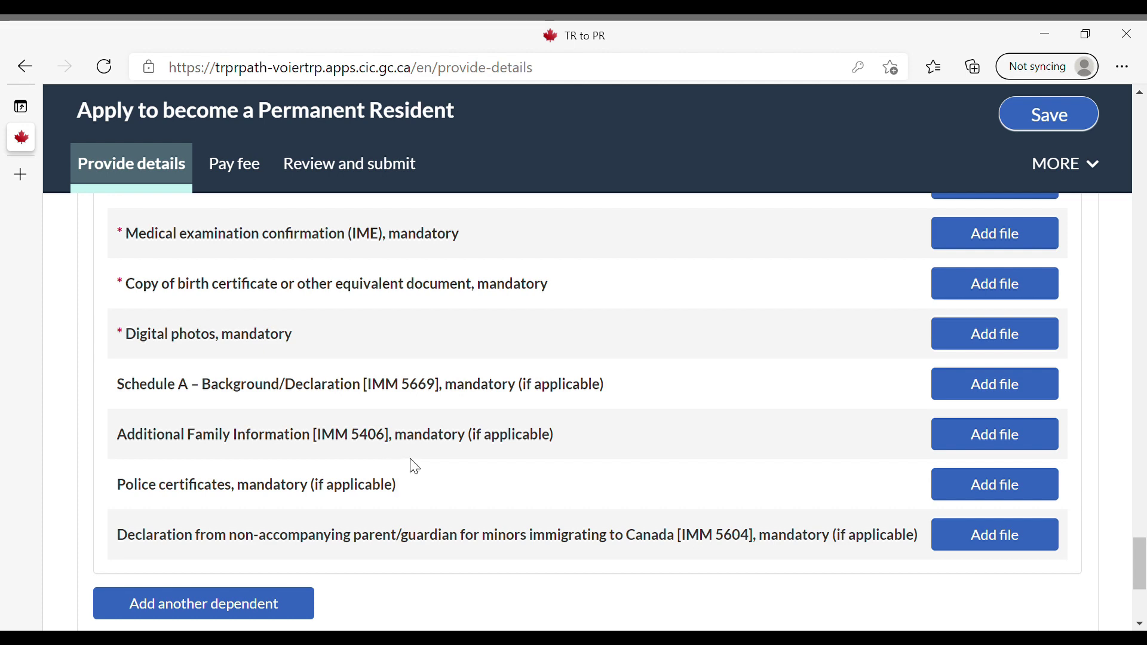
scroll(415, 466, "up", 1)
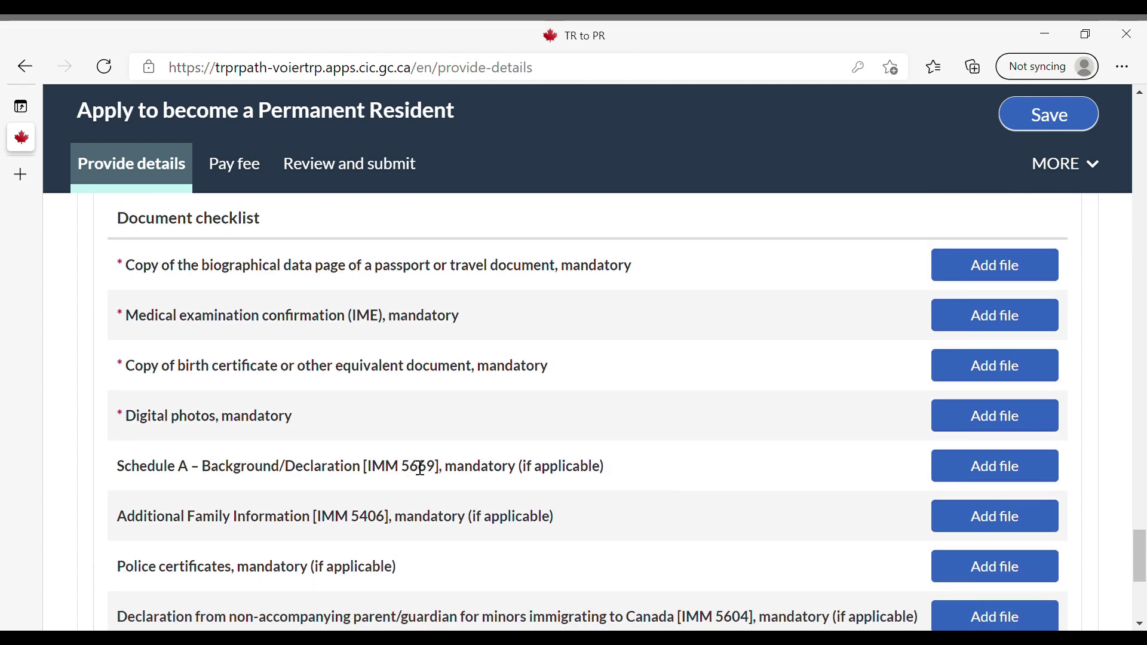
scroll(417, 468, "down", 1)
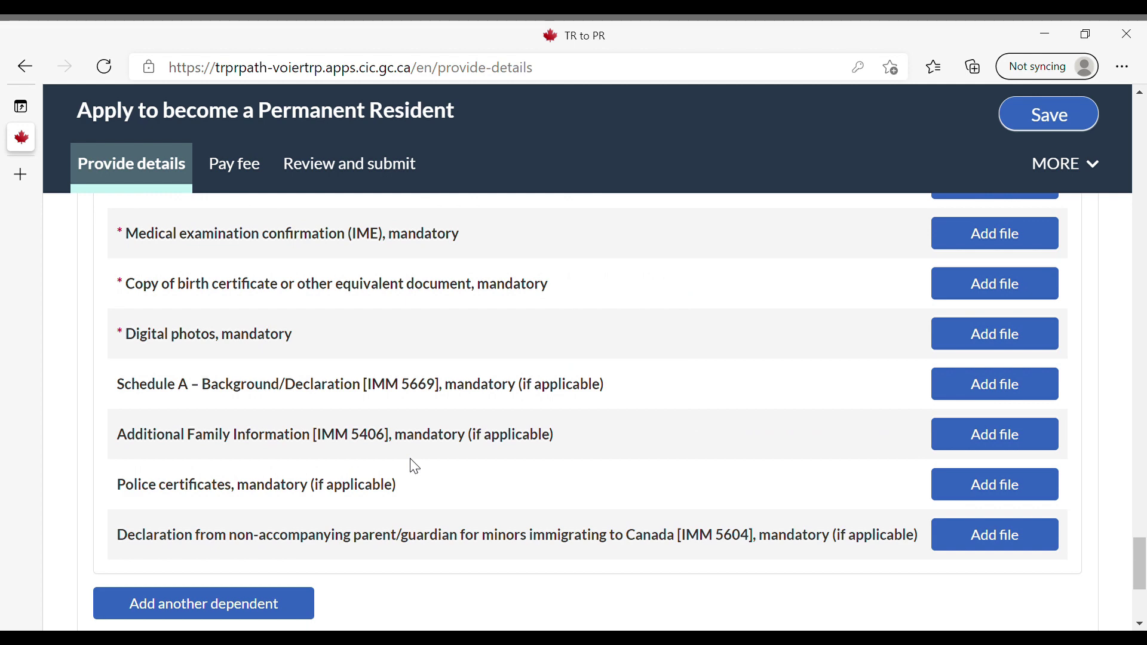
scroll(415, 466, "down", 3)
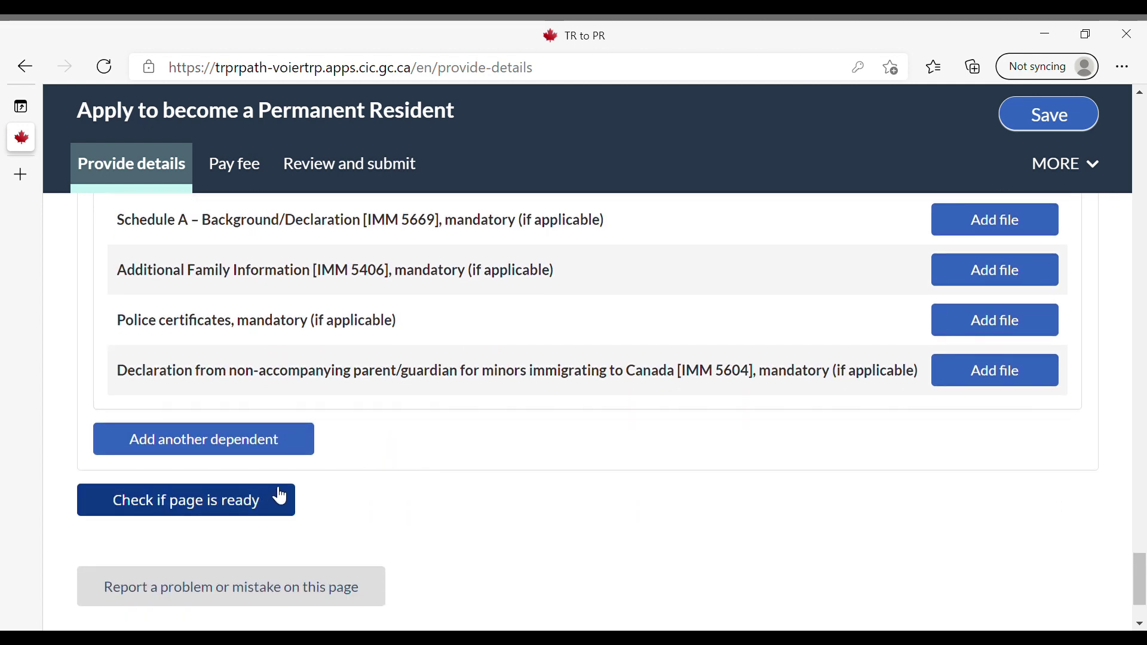
scroll(386, 410, "up", 7)
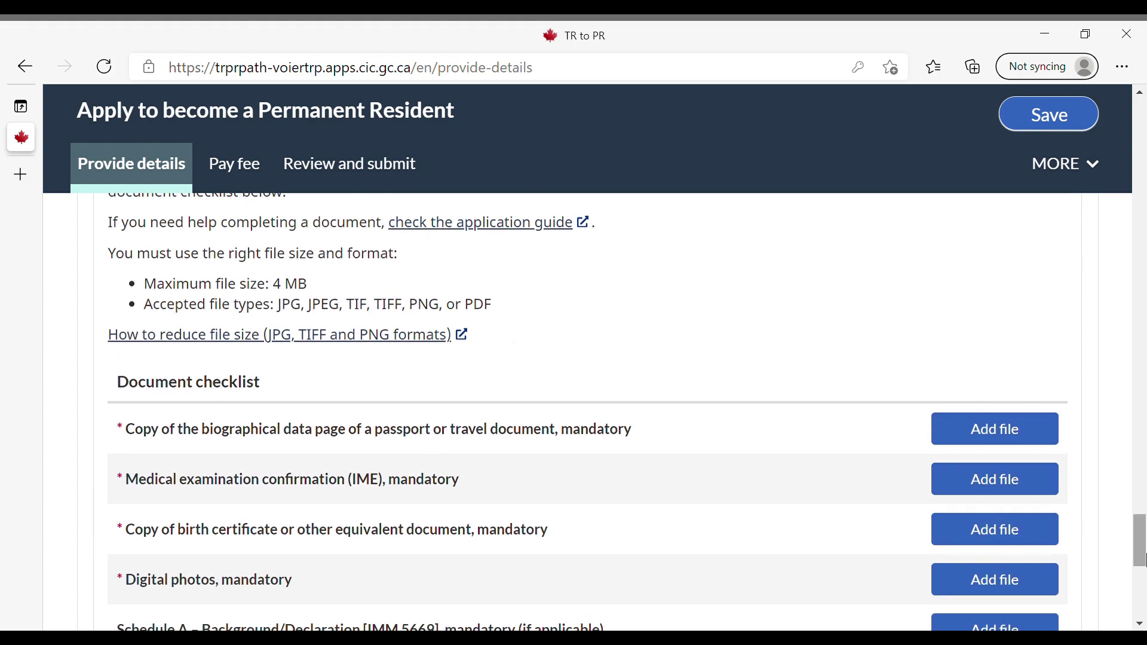
left_click_drag(1140, 541, 1144, 571)
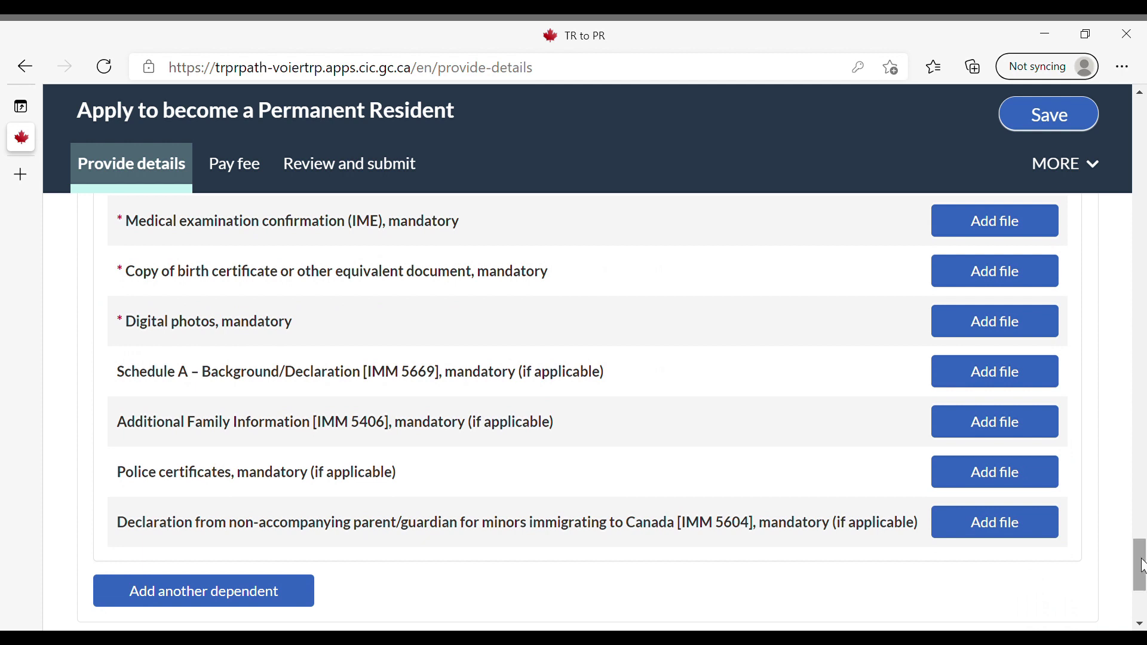
Upload Addtl Fam Merged.pdf as the dependent's police certificate and open it for viewing
left_click(1031, 487)
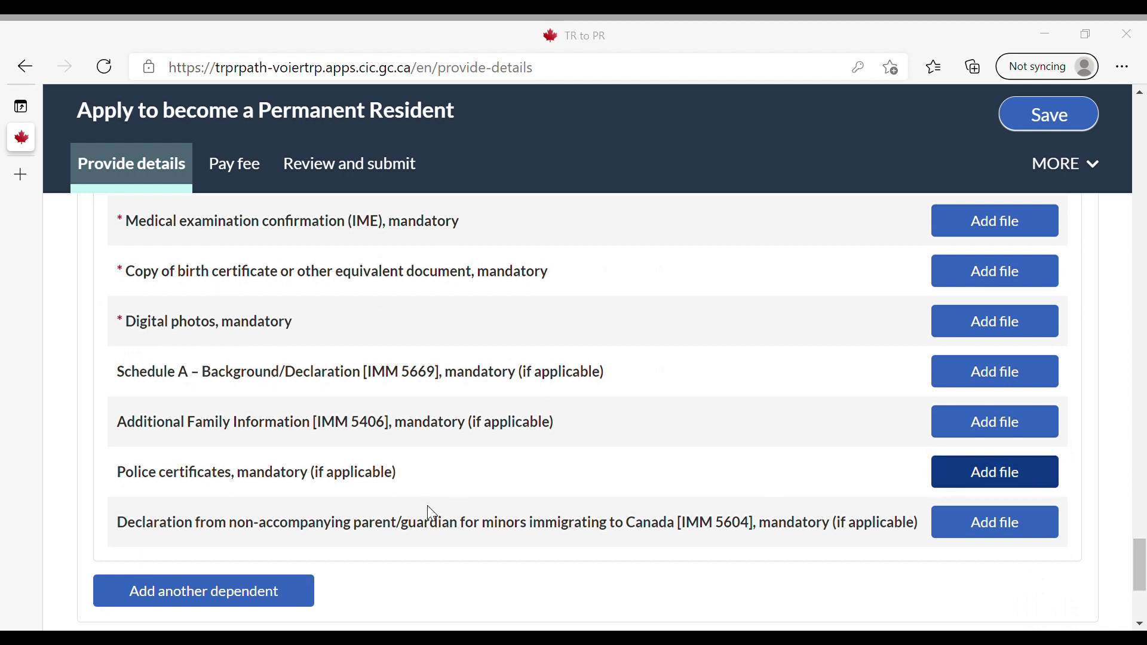
key("Return")
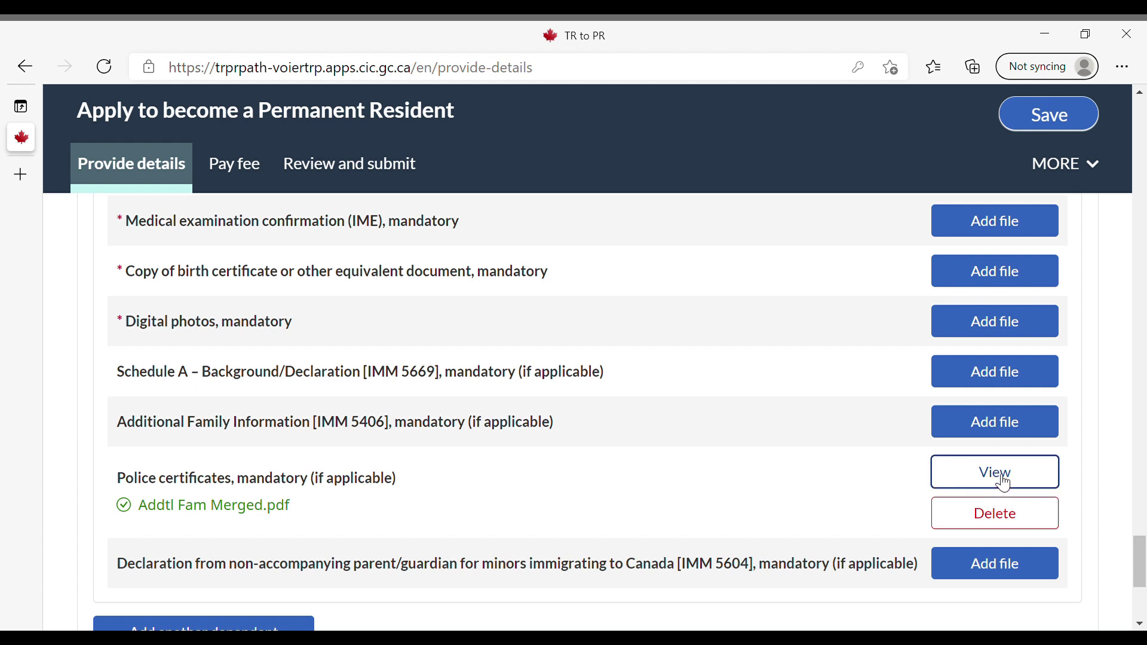
left_click(1004, 481)
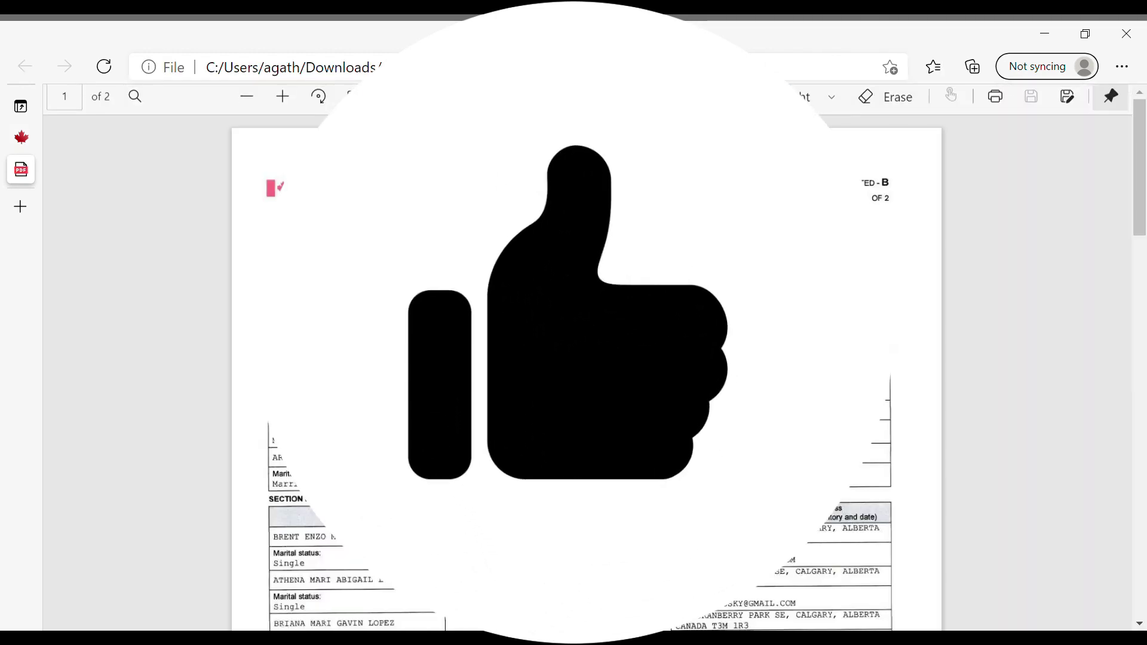
Scroll through page 1 of the PDF, then close its tab to return to the portal
scroll(761, 534, "down", 15)
key("ctrl+w")
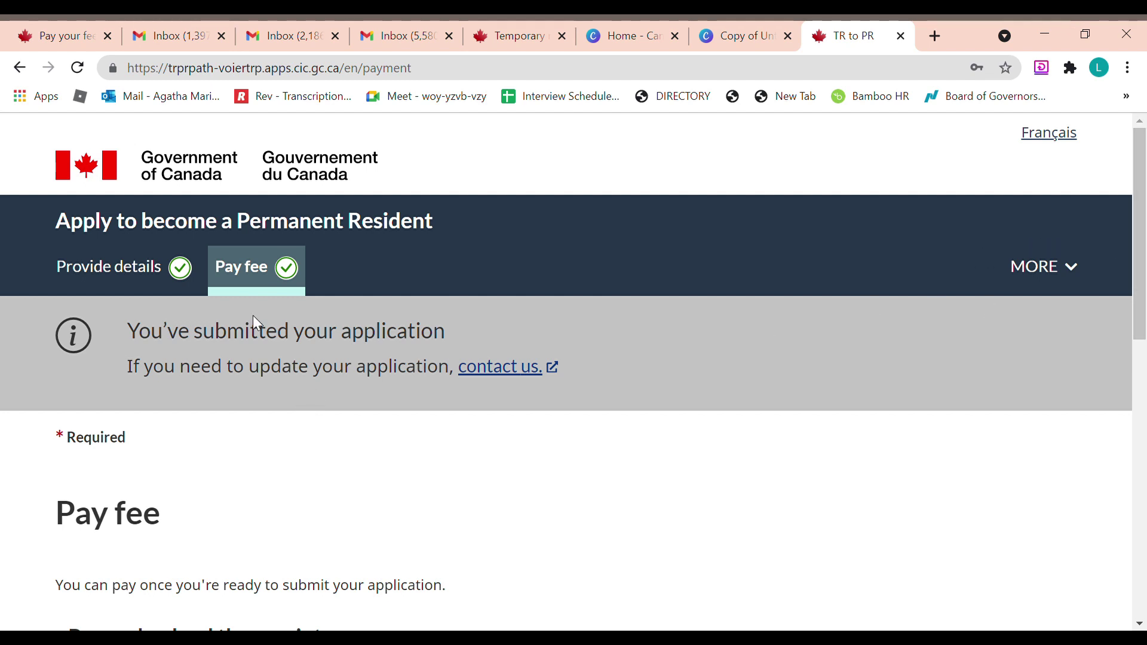
left_click(178, 293)
scroll(421, 540, "down", 15)
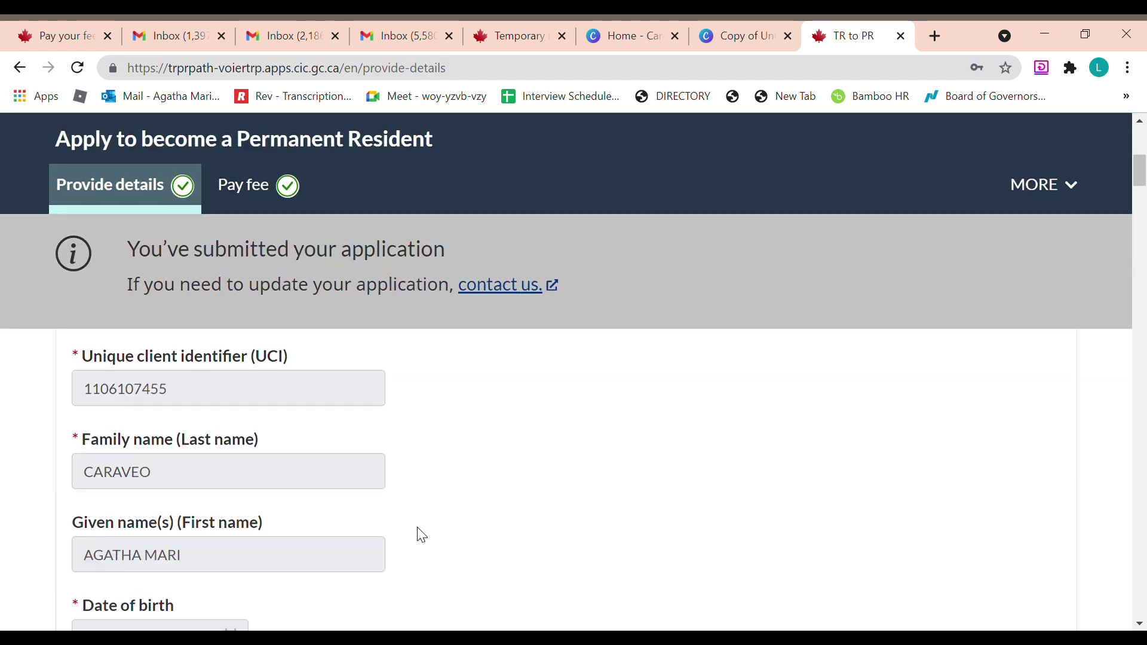
left_click_drag(1139, 267, 1142, 613)
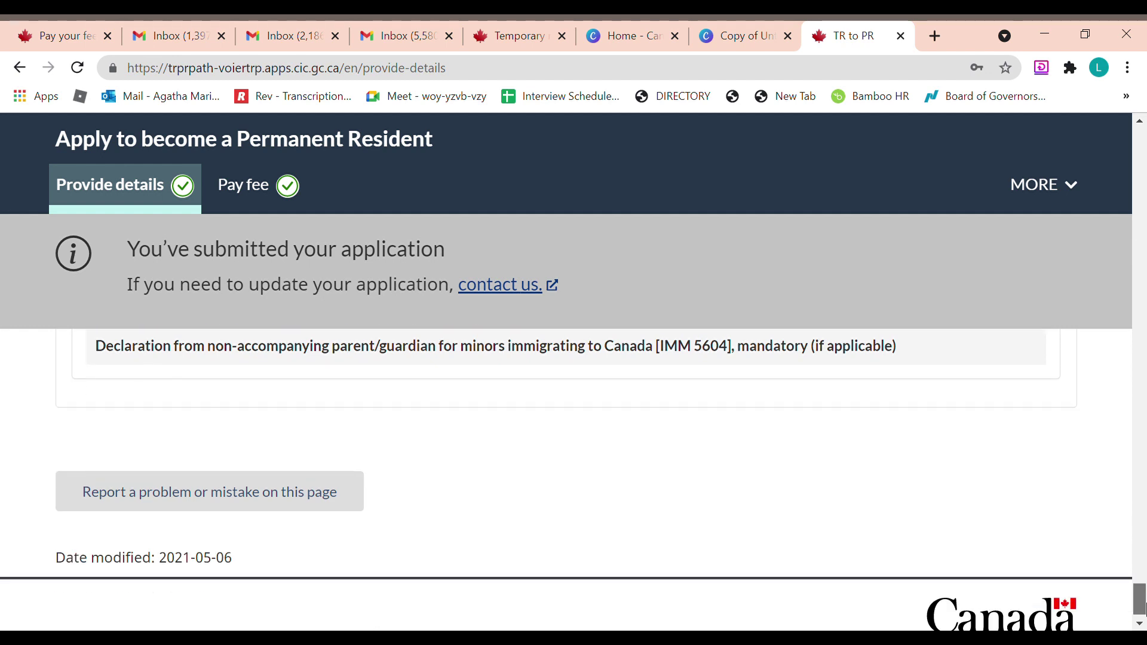
left_click(275, 204)
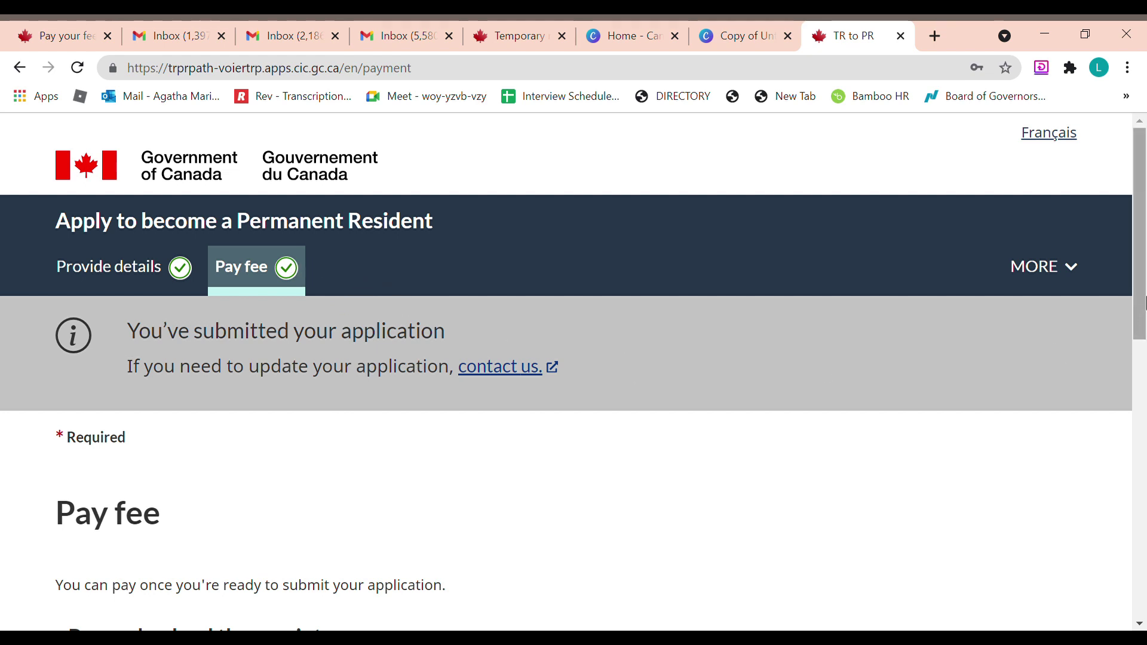
left_click_drag(1144, 303, 1146, 423)
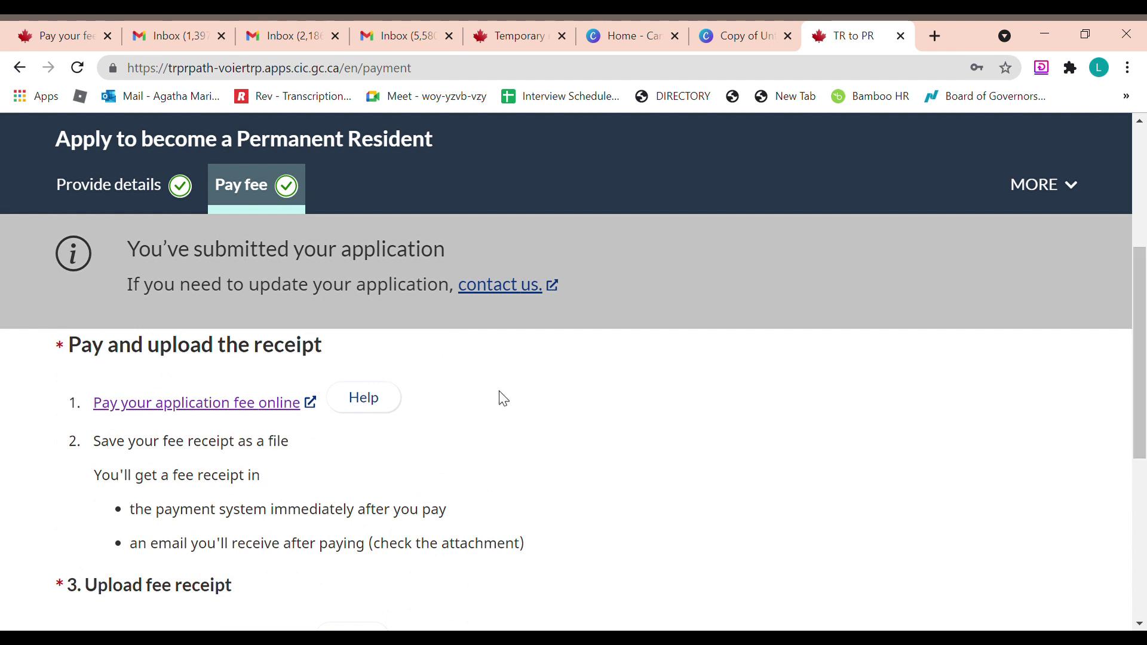
On the online fee payment site, choose Permanent residence and answer No to prior RPRF
left_click(213, 404)
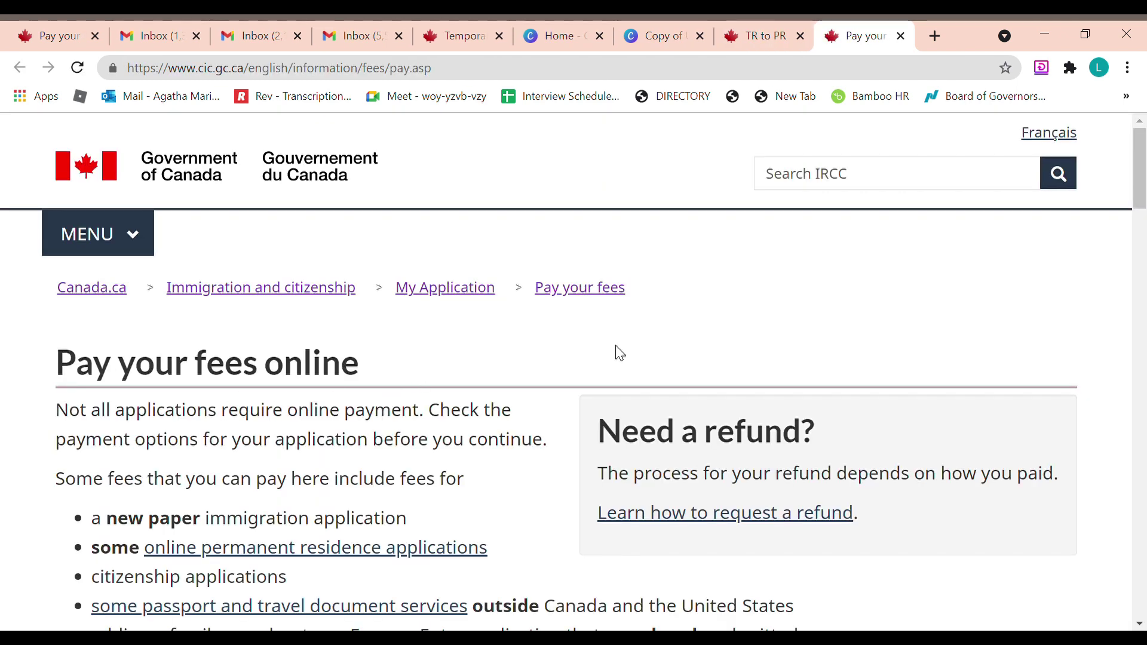
scroll(1144, 173, "down", 1)
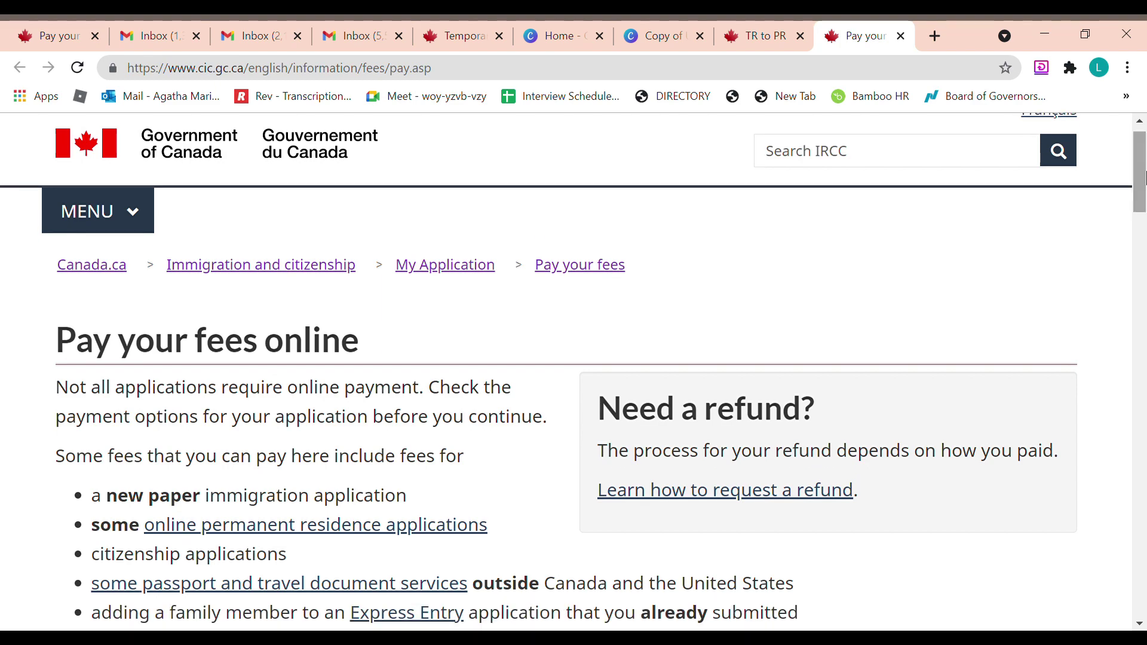
left_click_drag(1145, 206, 1145, 469)
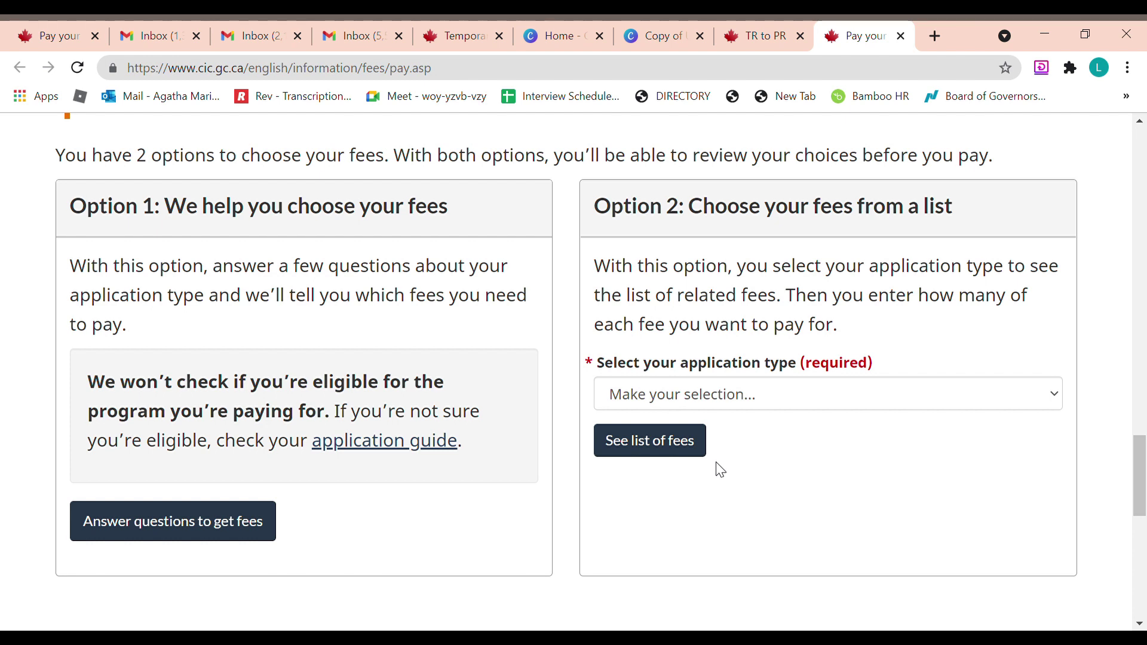
left_click(736, 404)
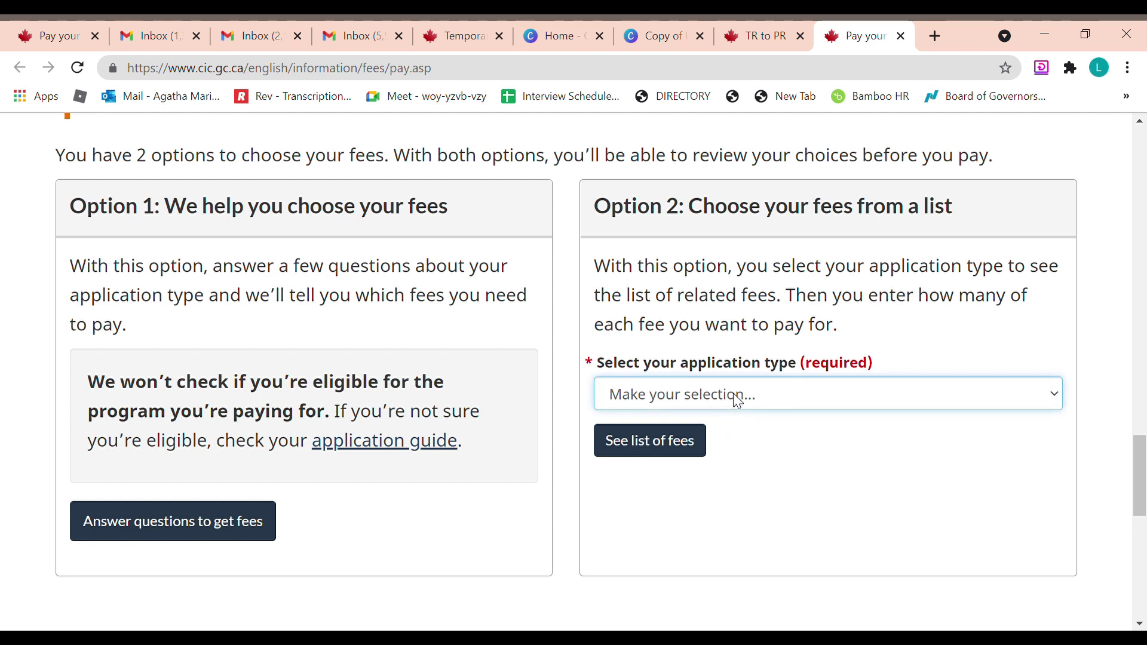
left_click(740, 228)
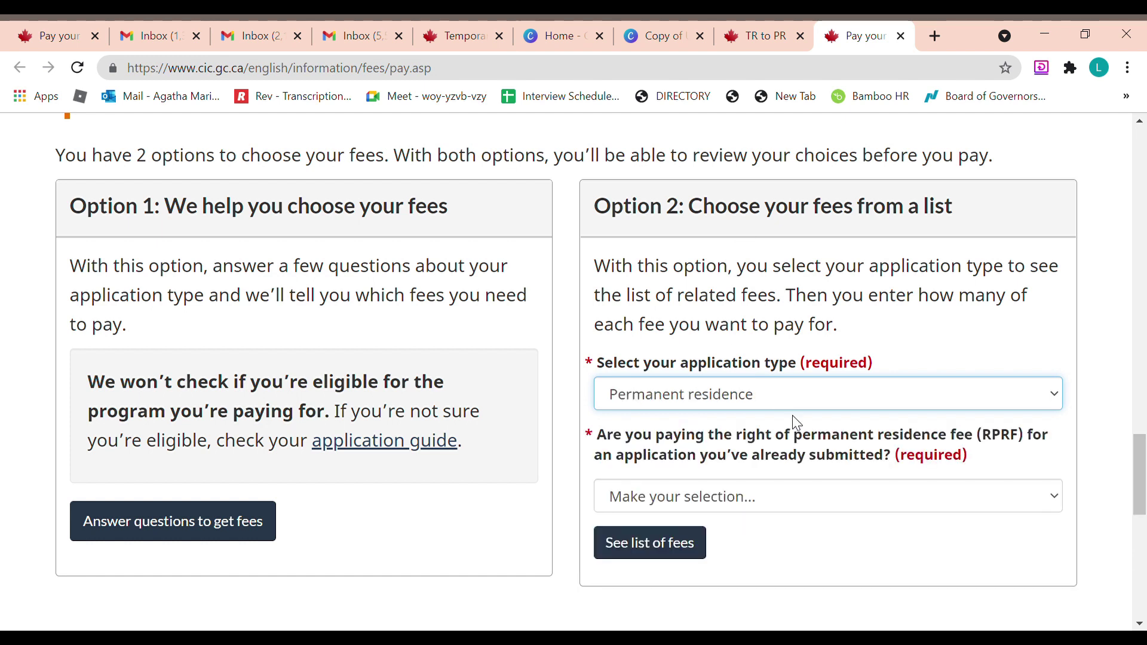
left_click(833, 499)
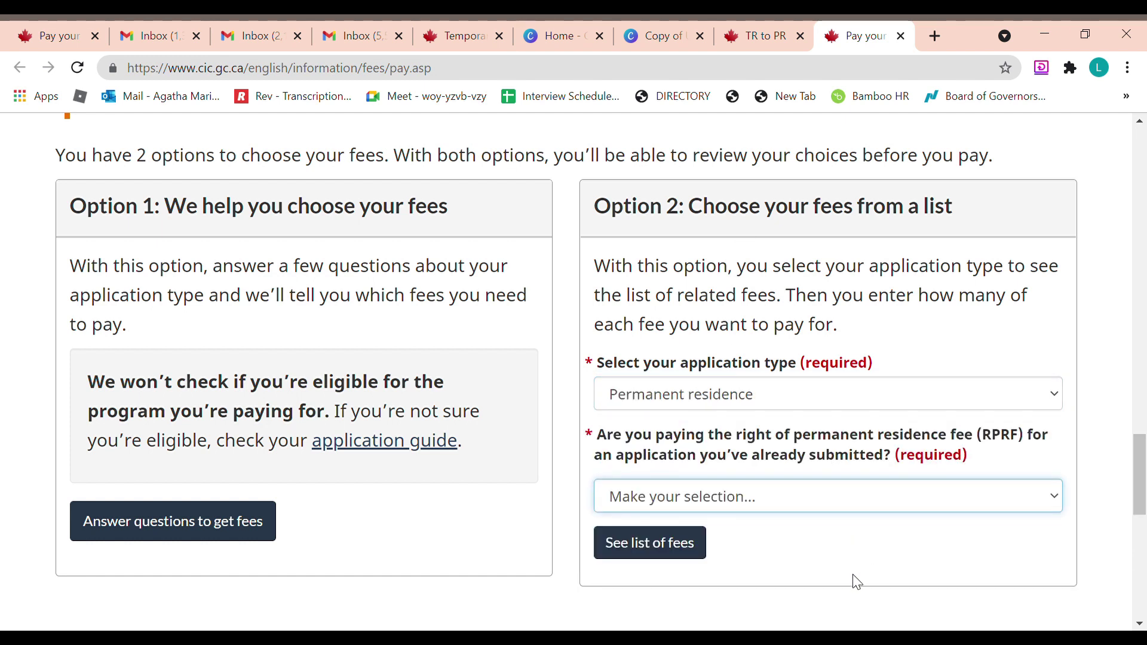
key("n")
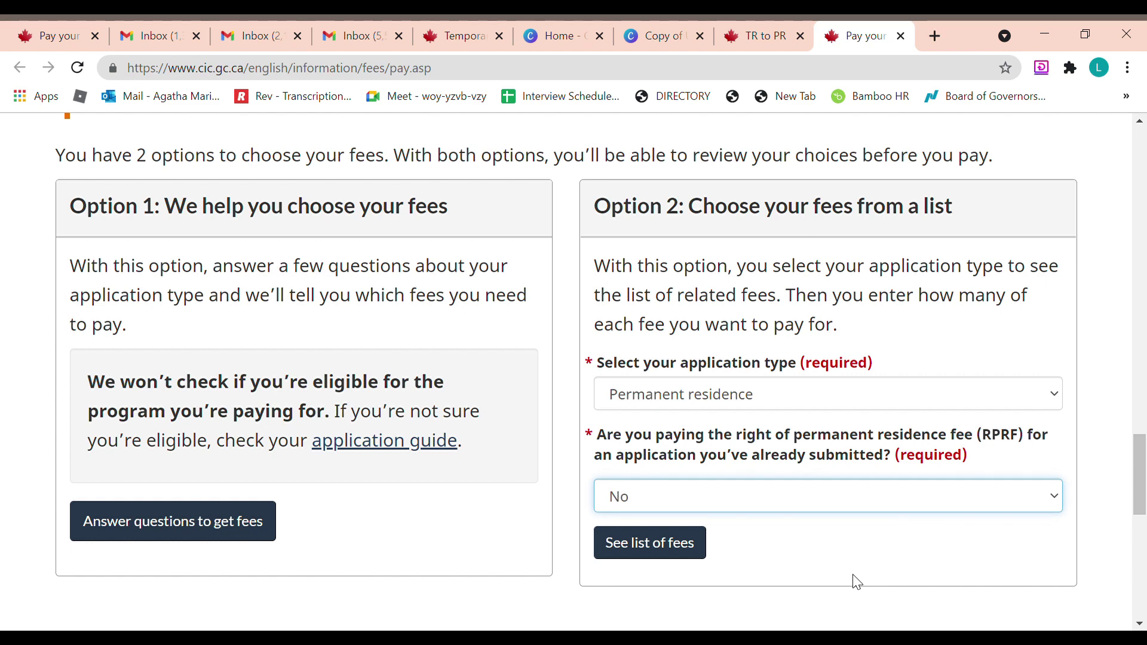
List the applicable fees and open the TR to PR pathway fee page
left_click(627, 546)
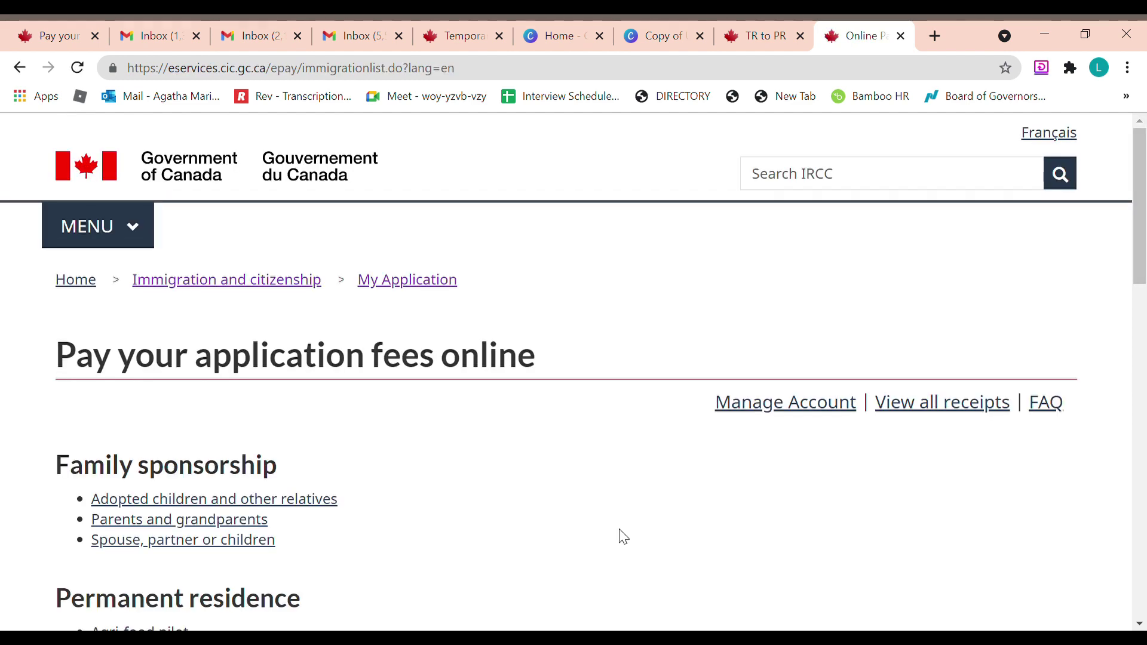
scroll(620, 524, "down", 5)
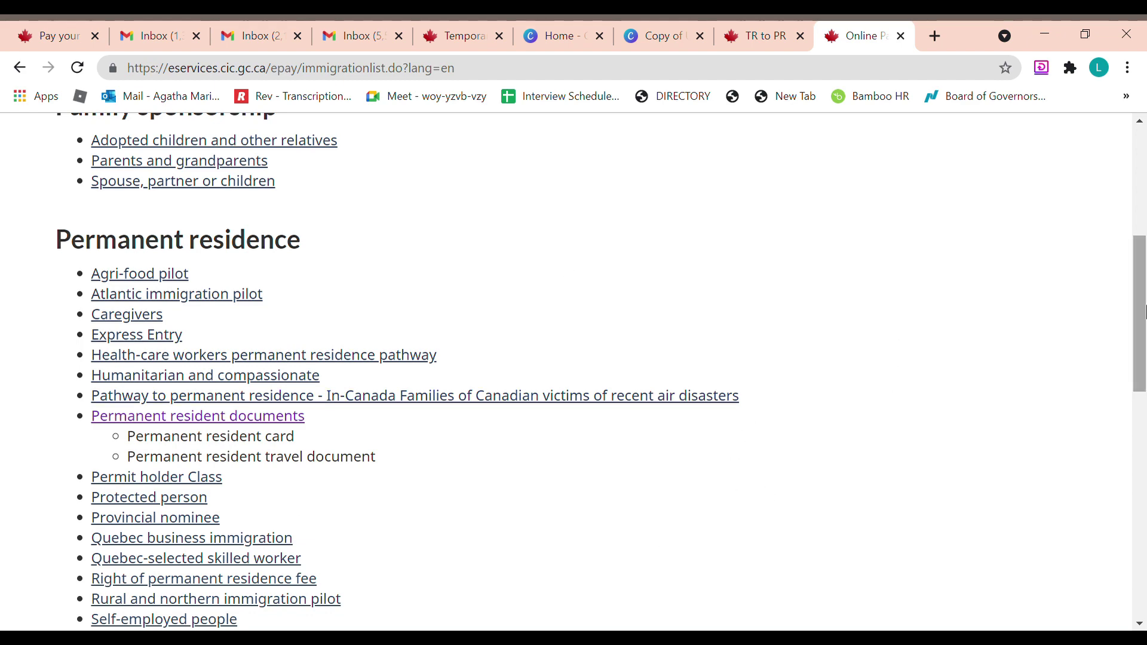
scroll(292, 442, "down", 5)
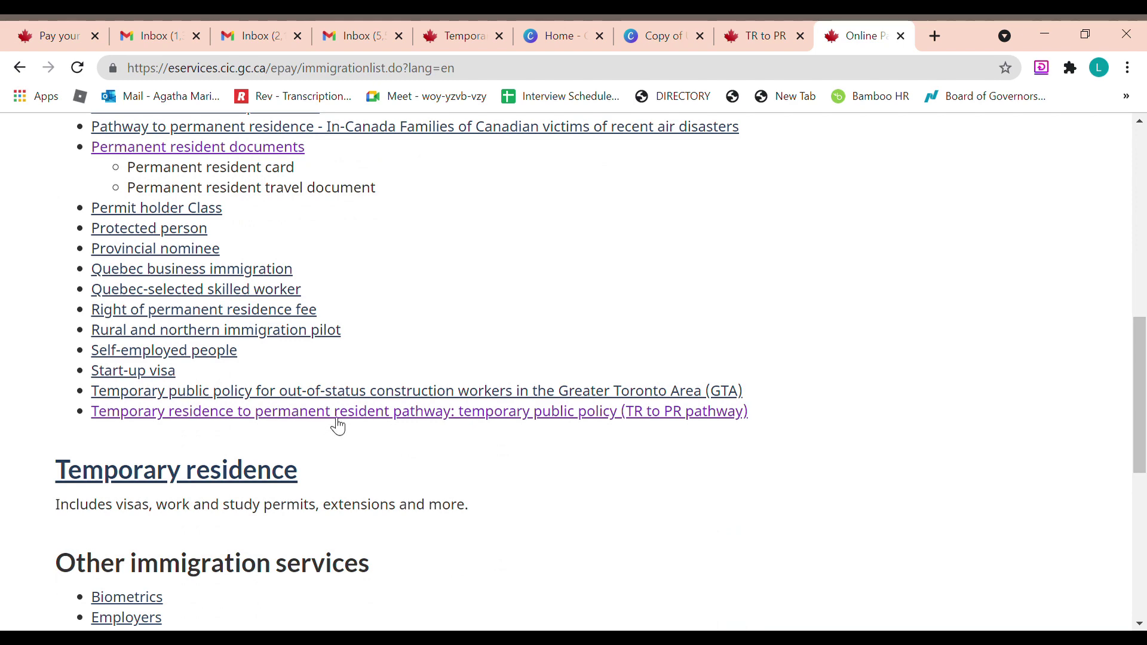
left_click(677, 416)
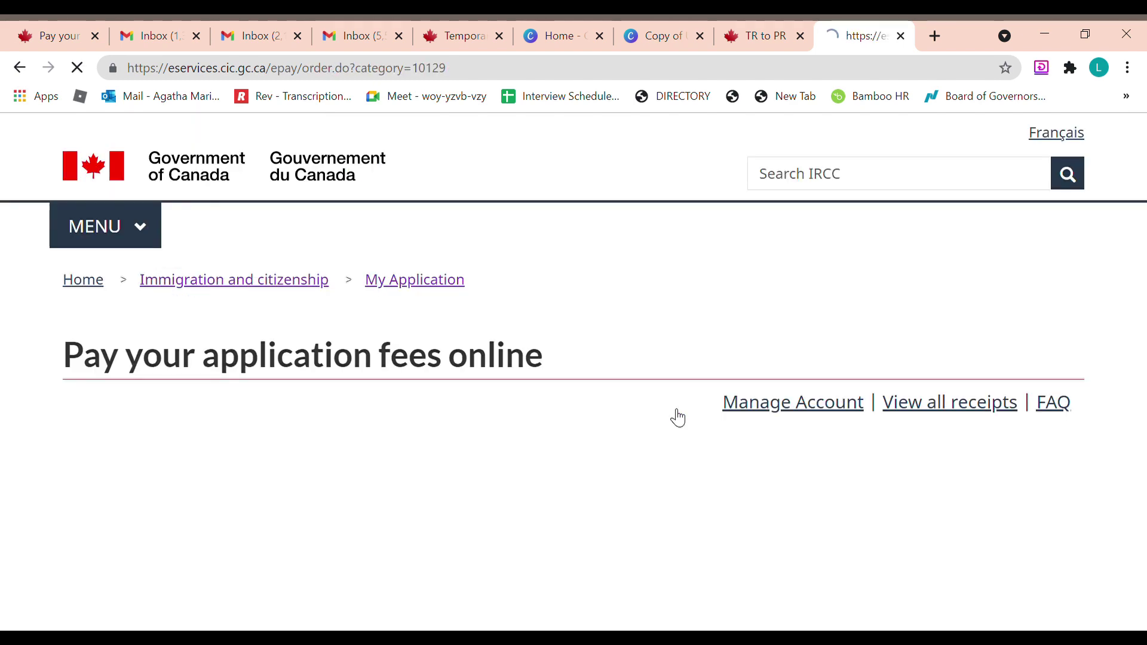
Set fee quantities of 1 for the application and 1 for the spouse
scroll(678, 415, "down", 5)
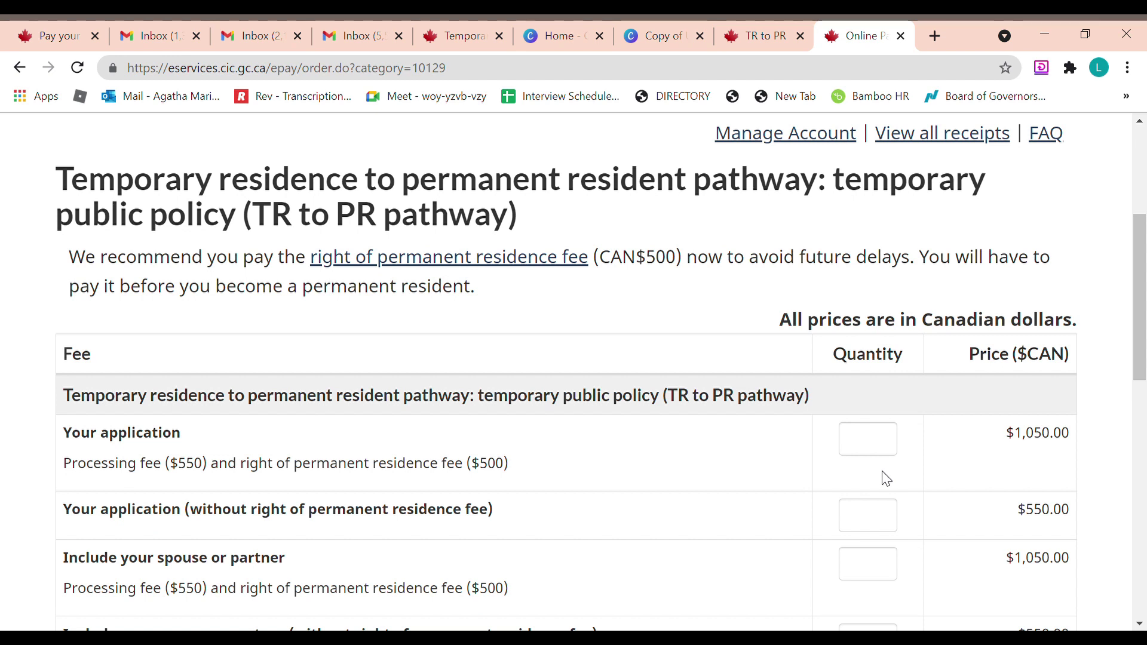
left_click(893, 441)
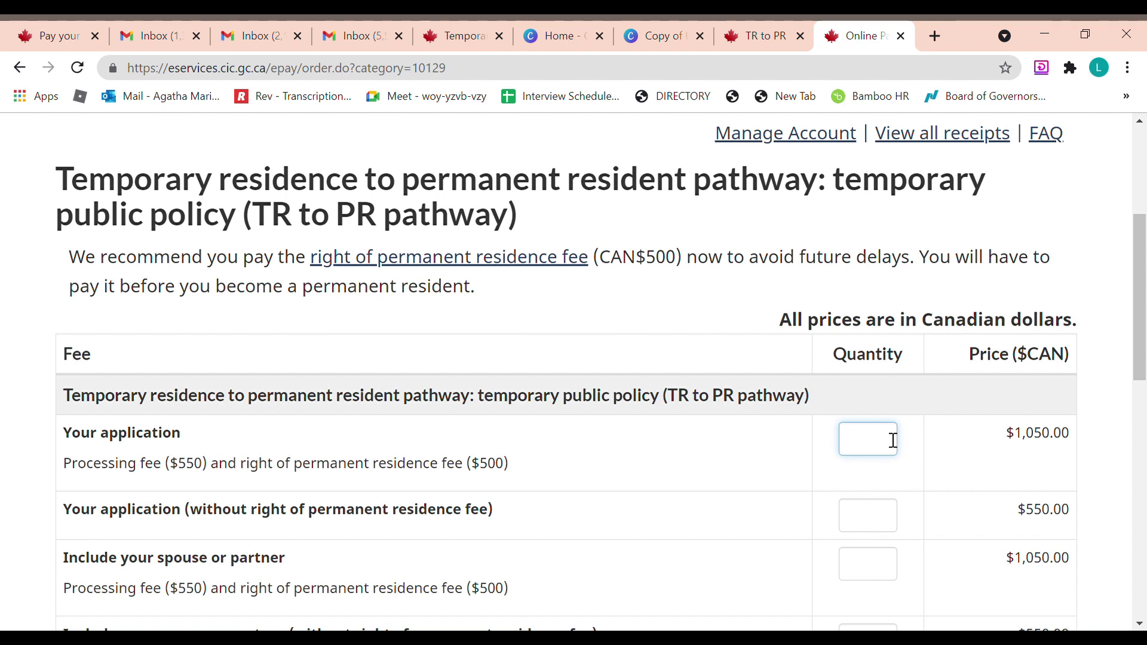
type("1")
left_click_drag(1143, 355, 1145, 414)
left_click(894, 429)
type("1")
Set 3 dependent children and 1 family biometrics, then submit for the fee summary
left_click(889, 488)
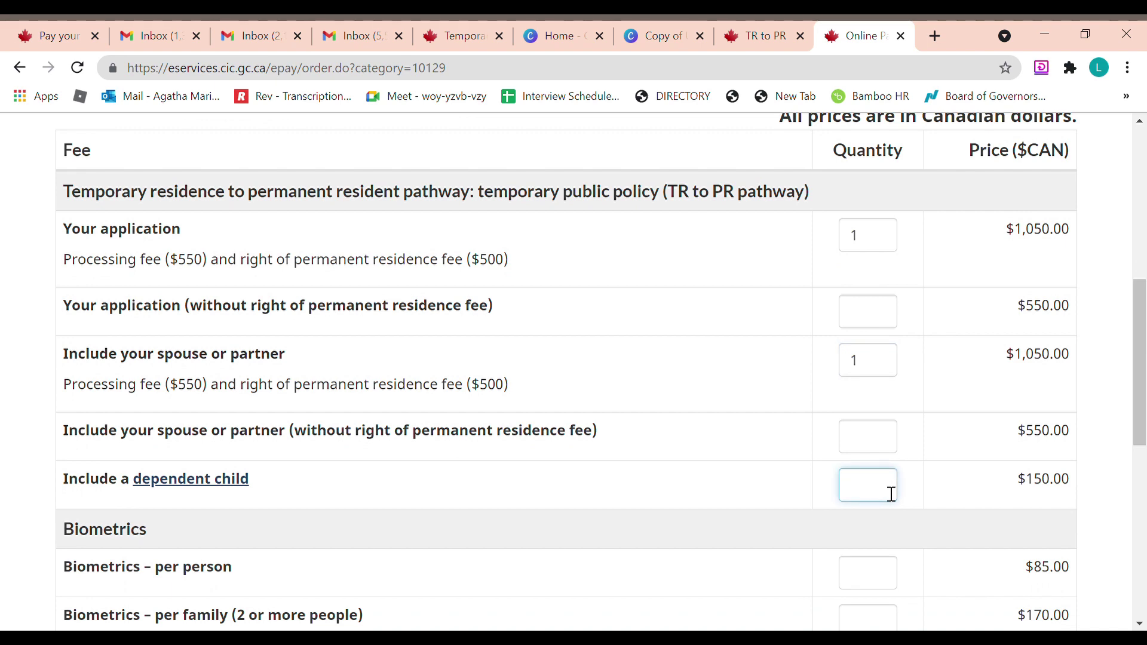
type("3")
left_click_drag(1144, 386, 1144, 416)
left_click(871, 537)
type("1")
scroll(871, 538, "down", 3)
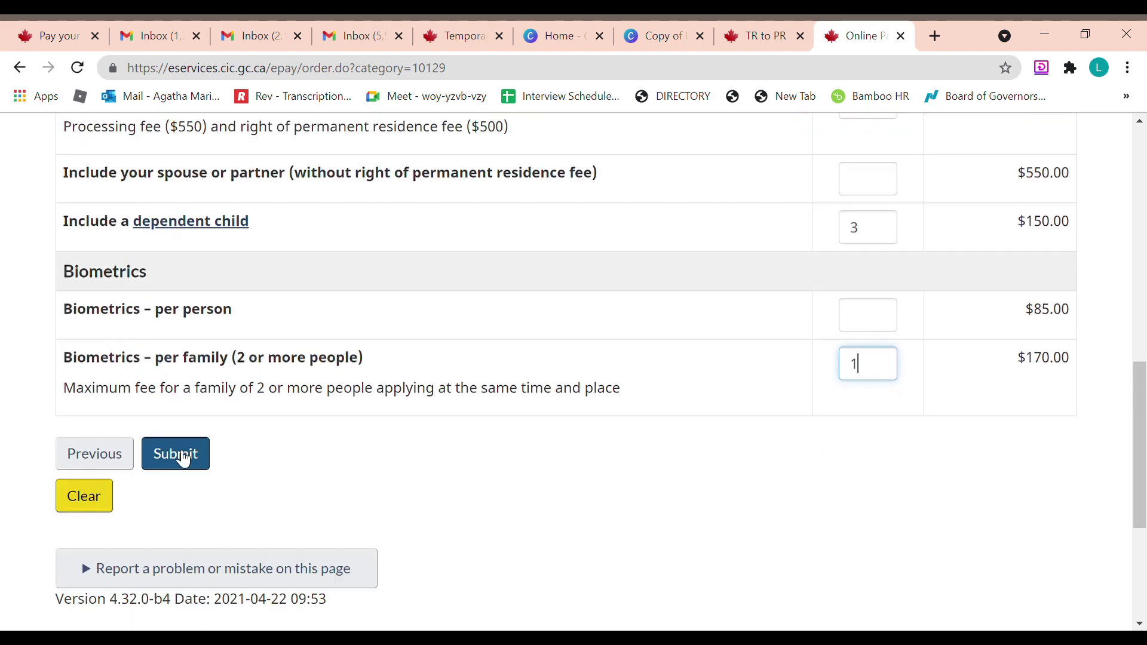
left_click(184, 456)
scroll(517, 481, "down", 3)
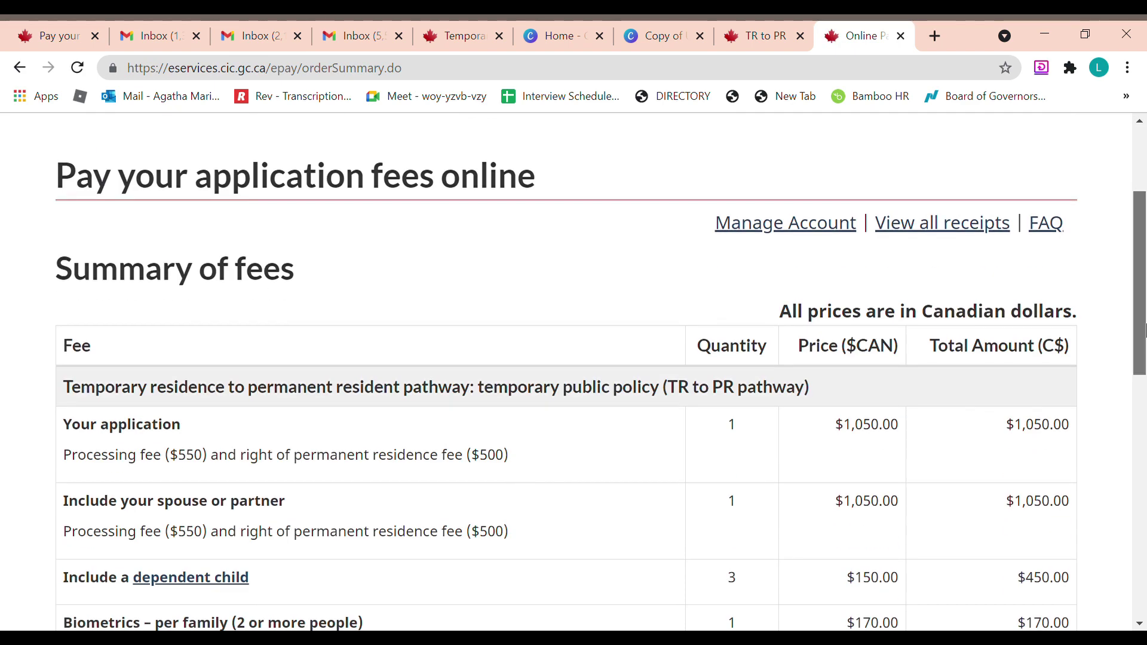
Check the $2,720.00 Summary of fees total and tick the 'I'm not a robot' reCAPTCHA box
left_click_drag(1145, 323, 1145, 412)
left_click_drag(1145, 394, 1145, 366)
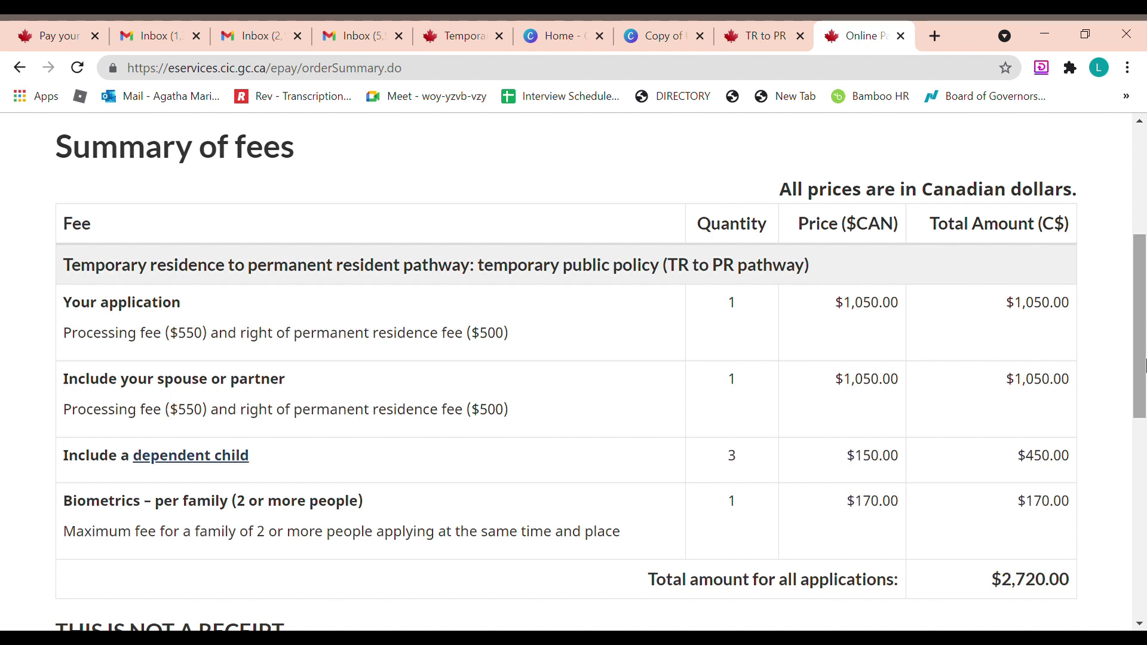
scroll(1144, 364, "down", 1)
scroll(1144, 364, "up", 1)
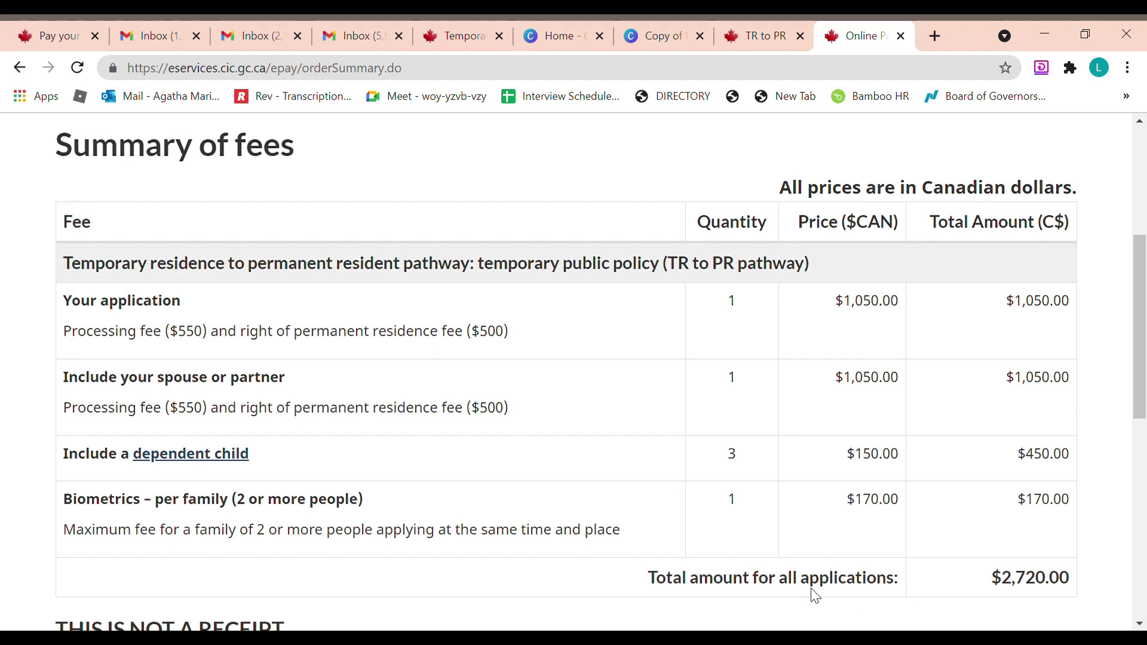
scroll(815, 596, "down", 4)
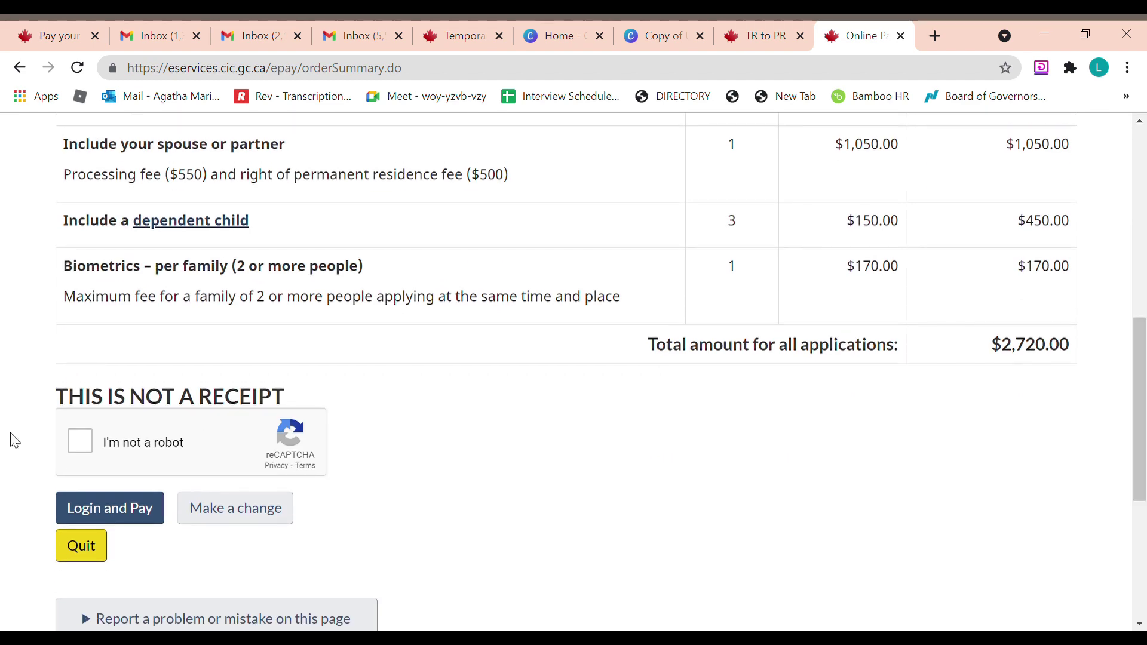
left_click(79, 441)
Scroll through the Online Services login form, then return to the TR to PR application tab
left_click_drag(1142, 410, 1146, 323)
scroll(565, 389, "down", 1)
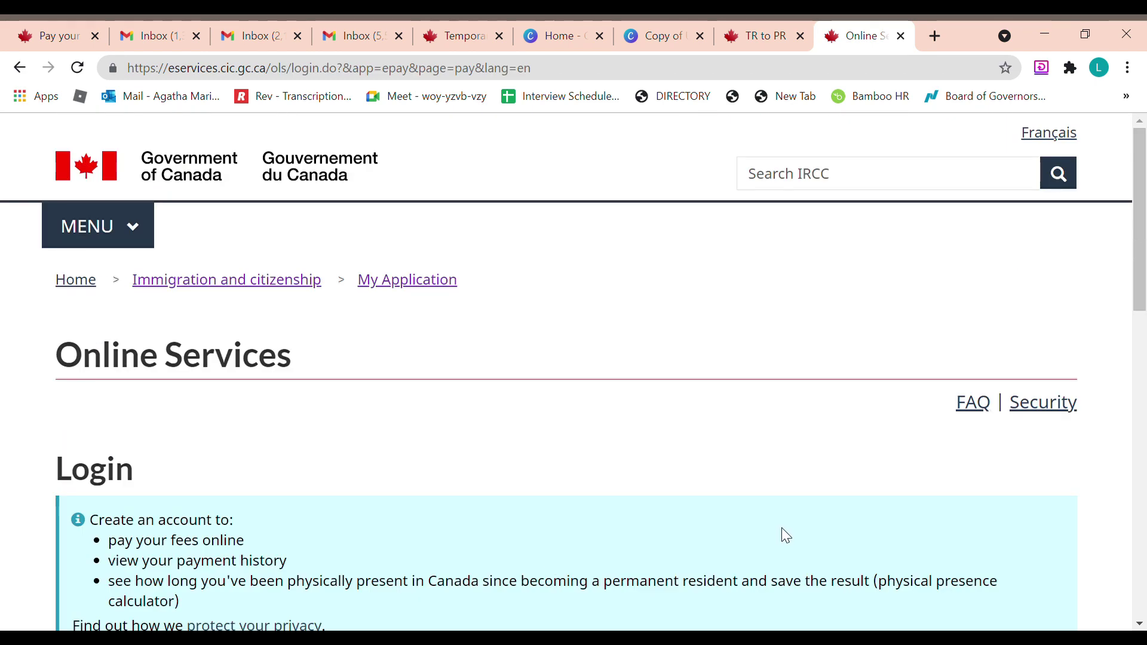
left_click_drag(1145, 242, 1146, 426)
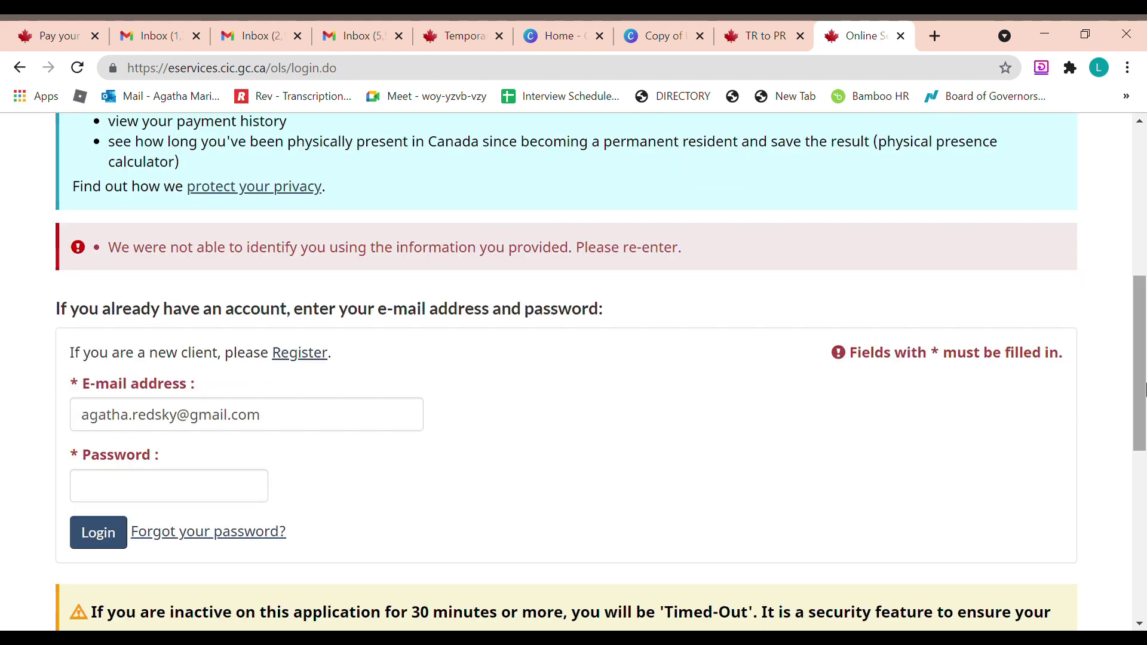
mouse_move(1145, 385)
left_mouse_down()
mouse_move(1145, 440)
mouse_move(1145, 371)
left_mouse_up()
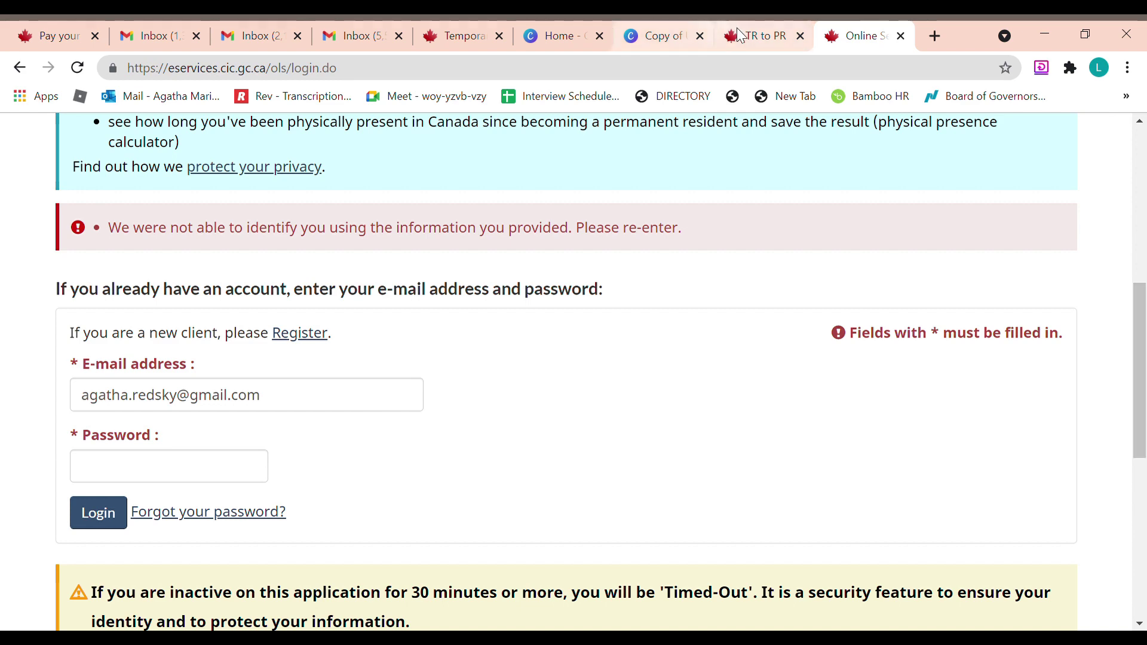
left_click(754, 41)
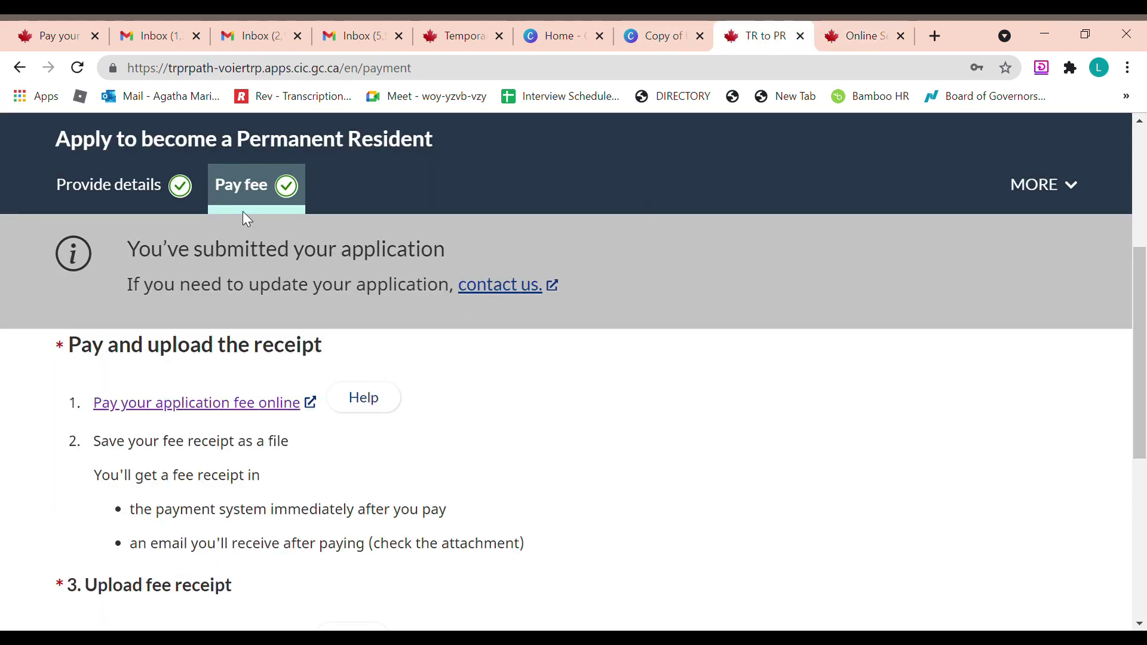
scroll(801, 346, "down", 5)
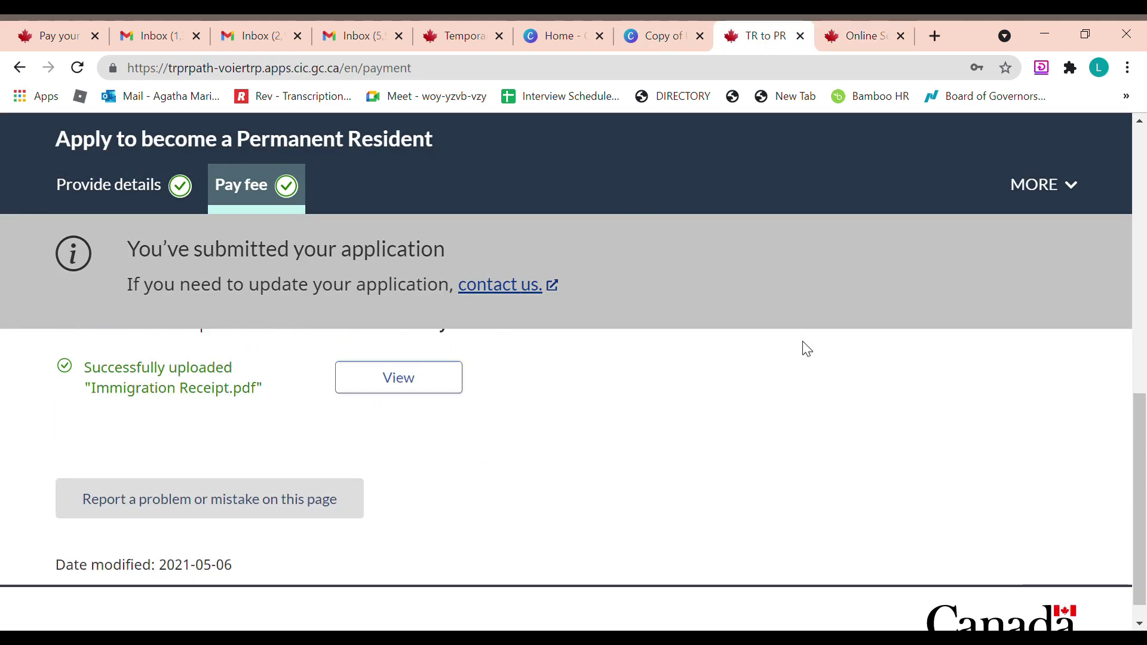
scroll(485, 410, "up", 1)
scroll(483, 408, "up", 1)
mouse_move(1144, 438)
left_mouse_down()
mouse_move(1145, 423)
mouse_move(1146, 443)
left_mouse_up()
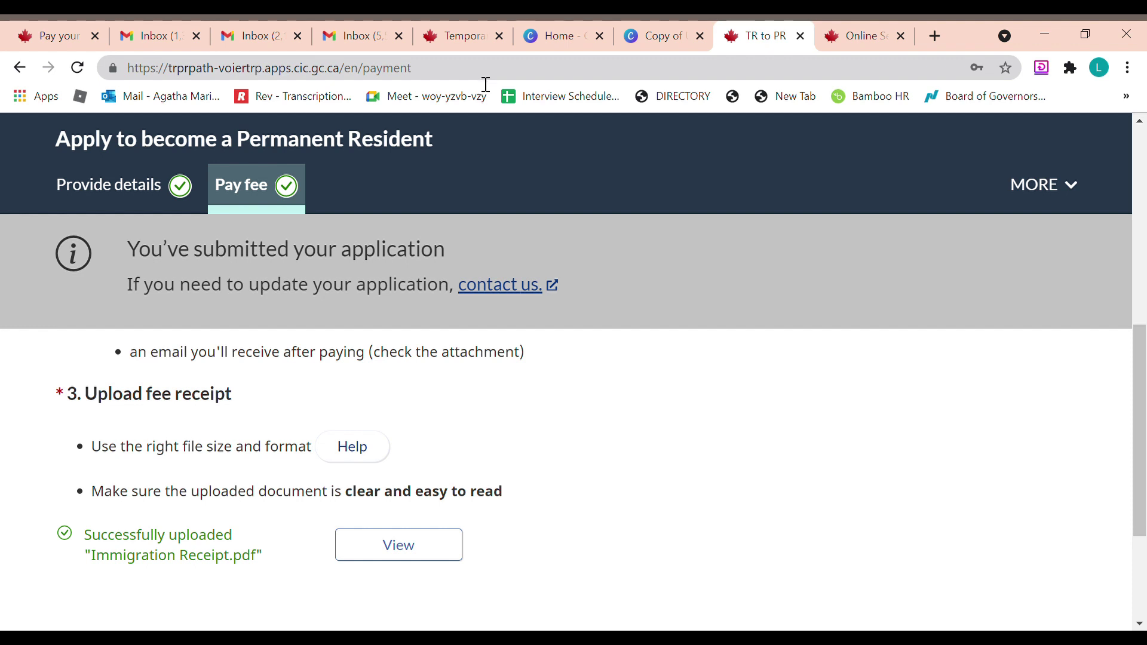
Reload the TR to PR eligibility results and check the 4,001 submitted applications figure
left_click(478, 34)
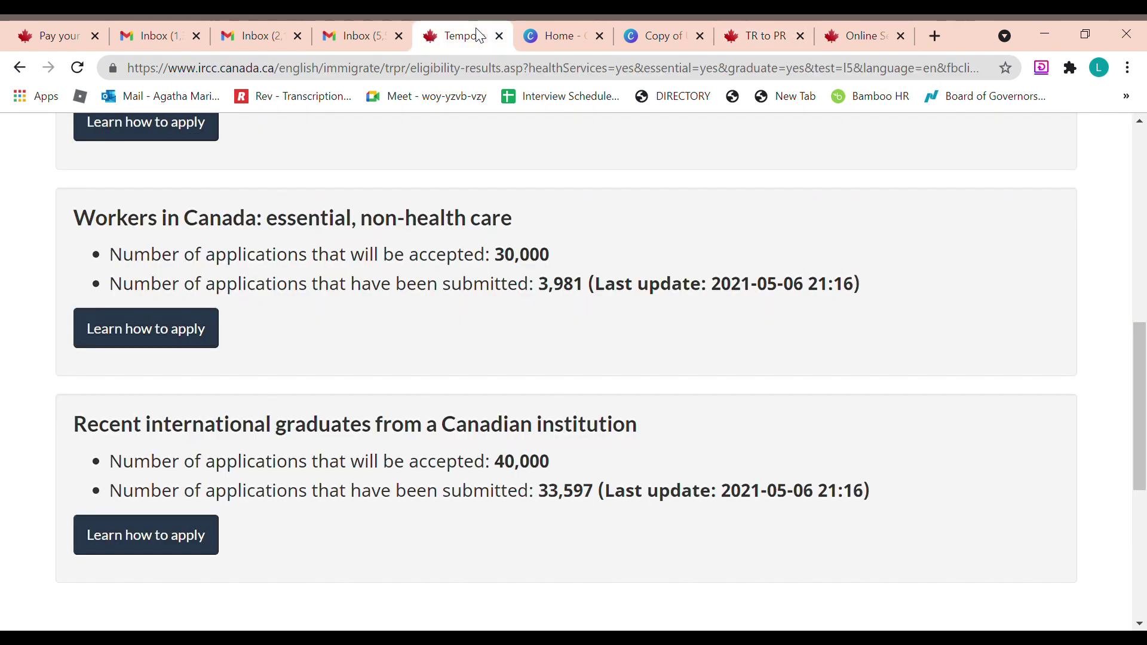
left_click(78, 68)
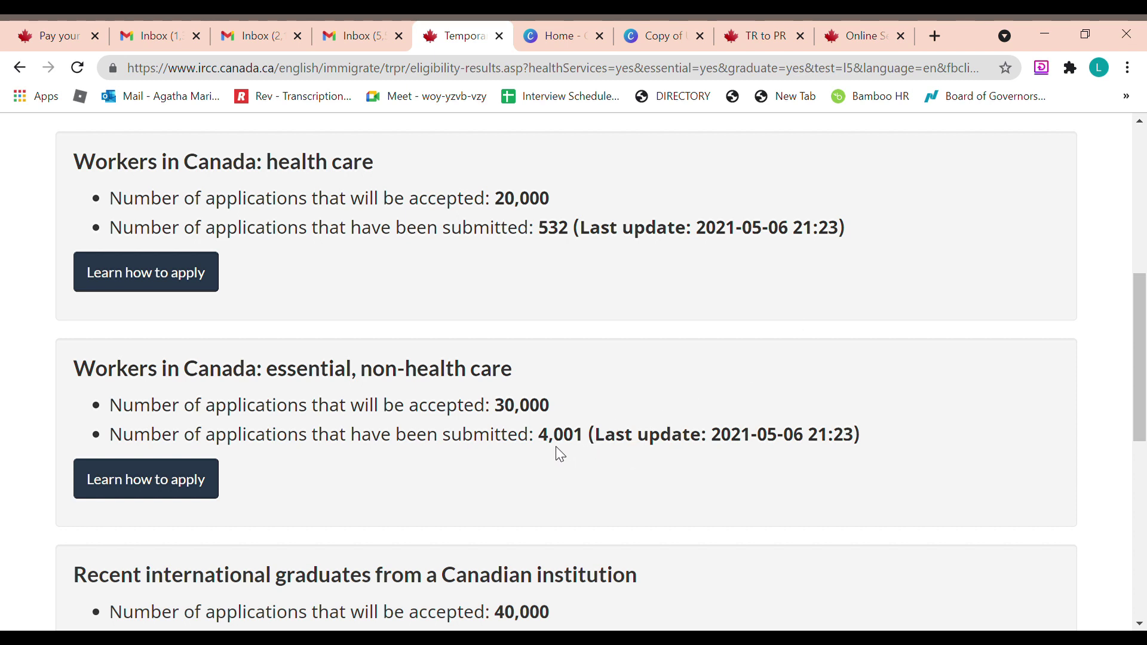
left_click_drag(555, 445, 575, 445)
left_click(574, 445)
Compare the updated counts against the 30,000 and 40,000 accepted-application caps
left_click_drag(514, 417, 553, 417)
left_click(553, 417)
scroll(1144, 463, "down", 2)
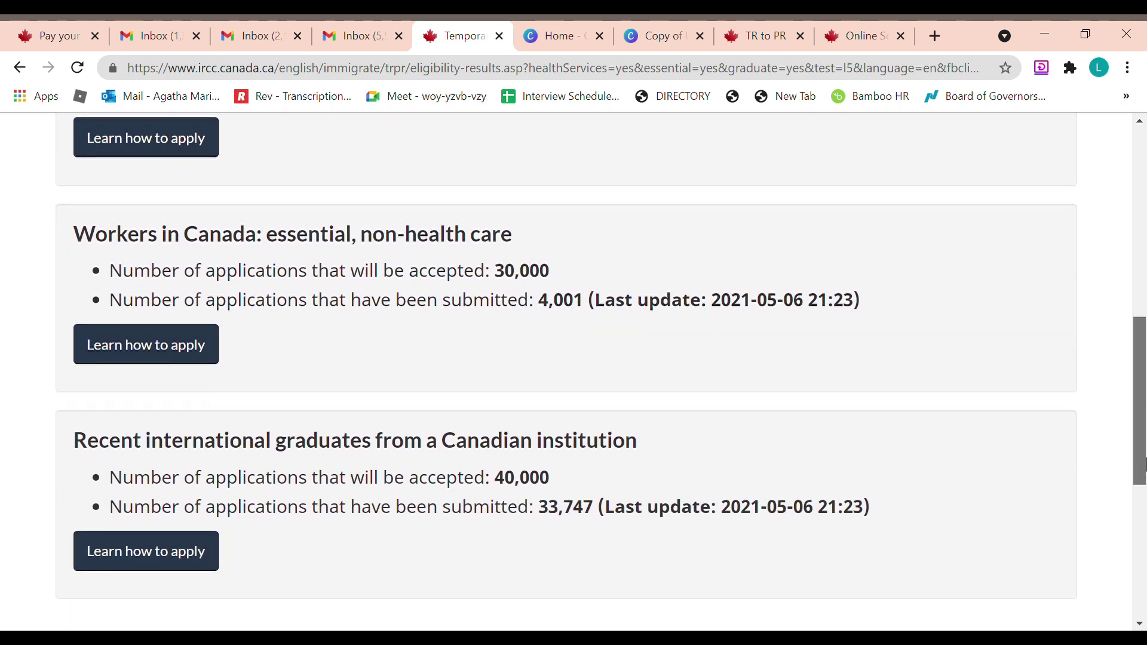
scroll(1144, 463, "up", 1)
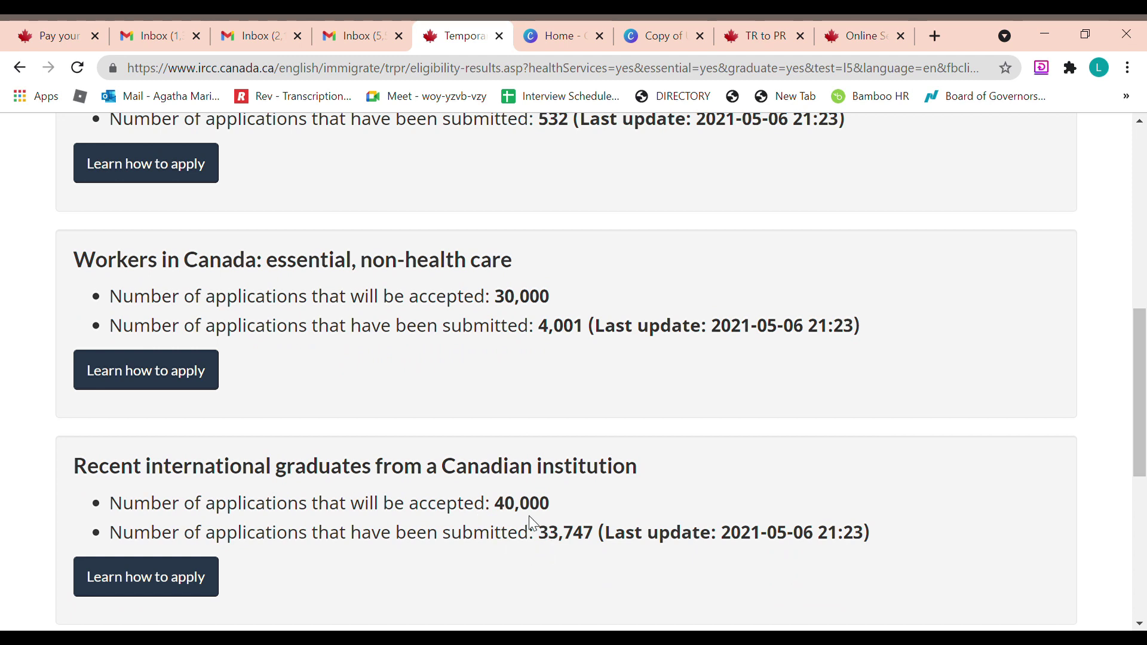
left_click_drag(509, 513, 531, 519)
left_click(544, 520)
left_click_drag(496, 508, 554, 518)
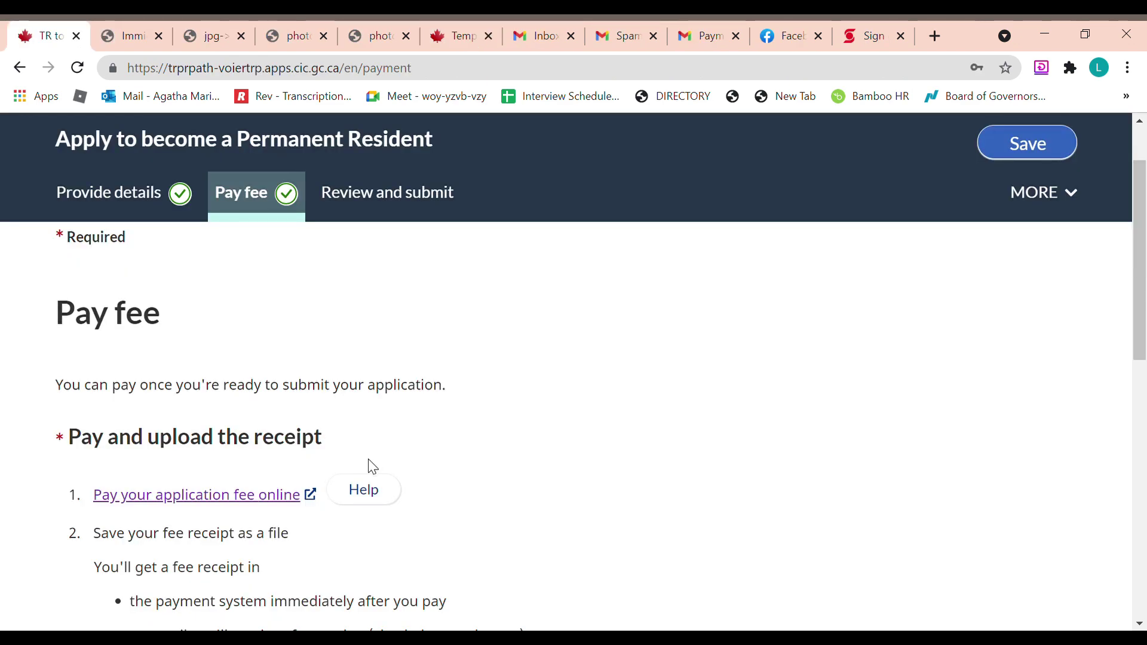
Confirm both sections read Ready under Review and submit, then continue to the consent page
left_click_drag(1144, 293, 1144, 482)
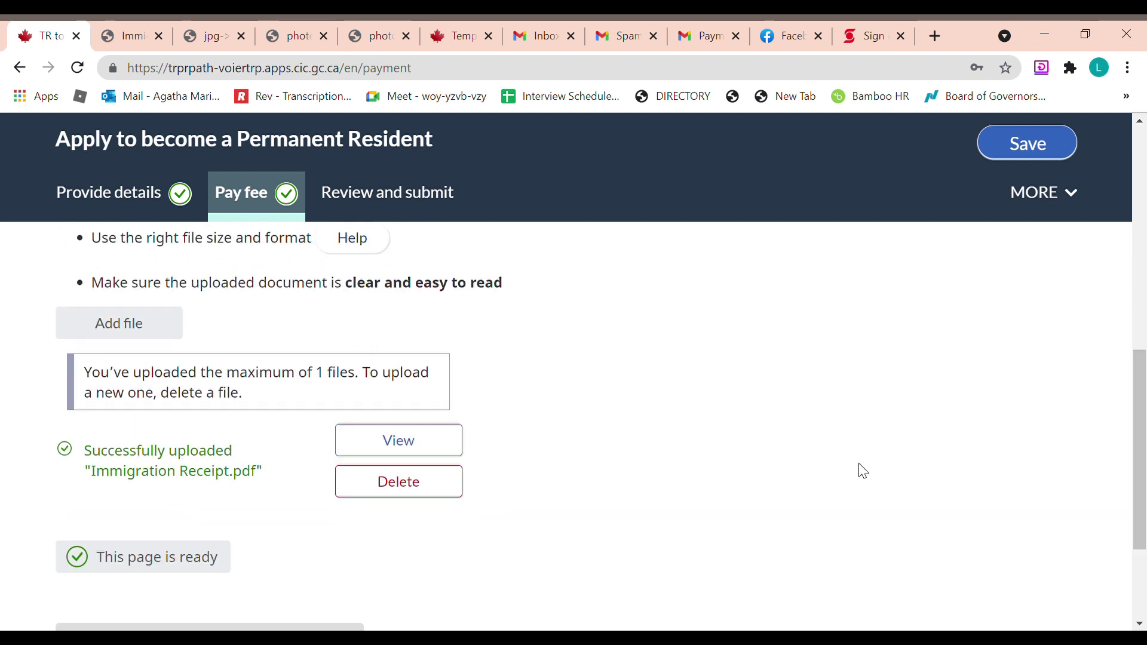
left_click(460, 197)
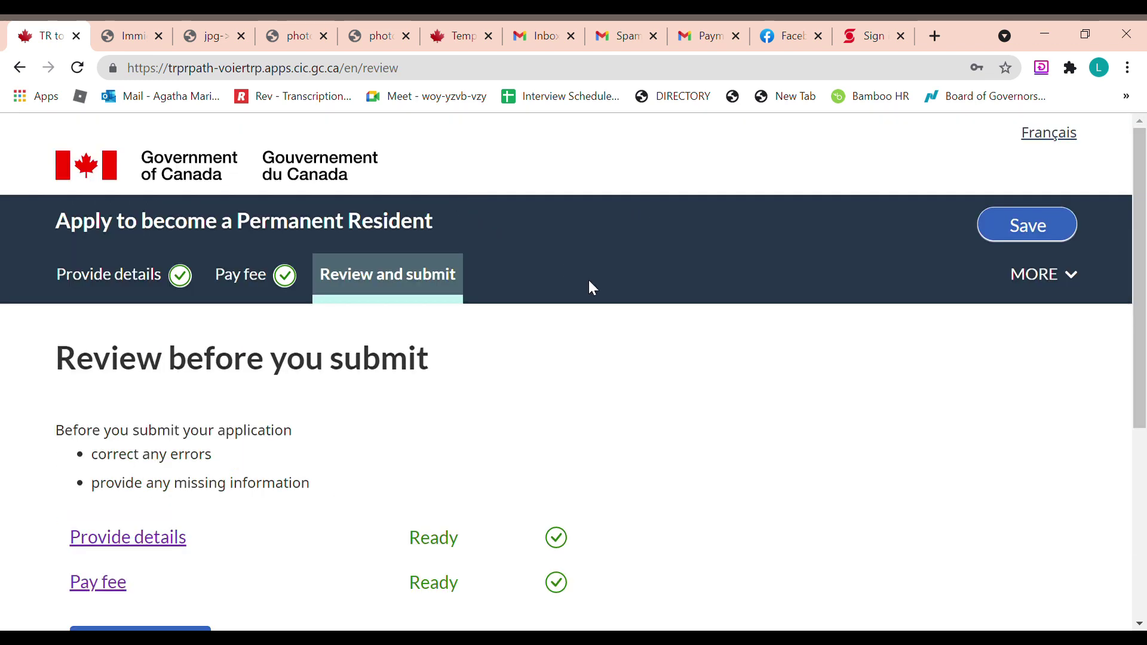
scroll(657, 310, "down", 3)
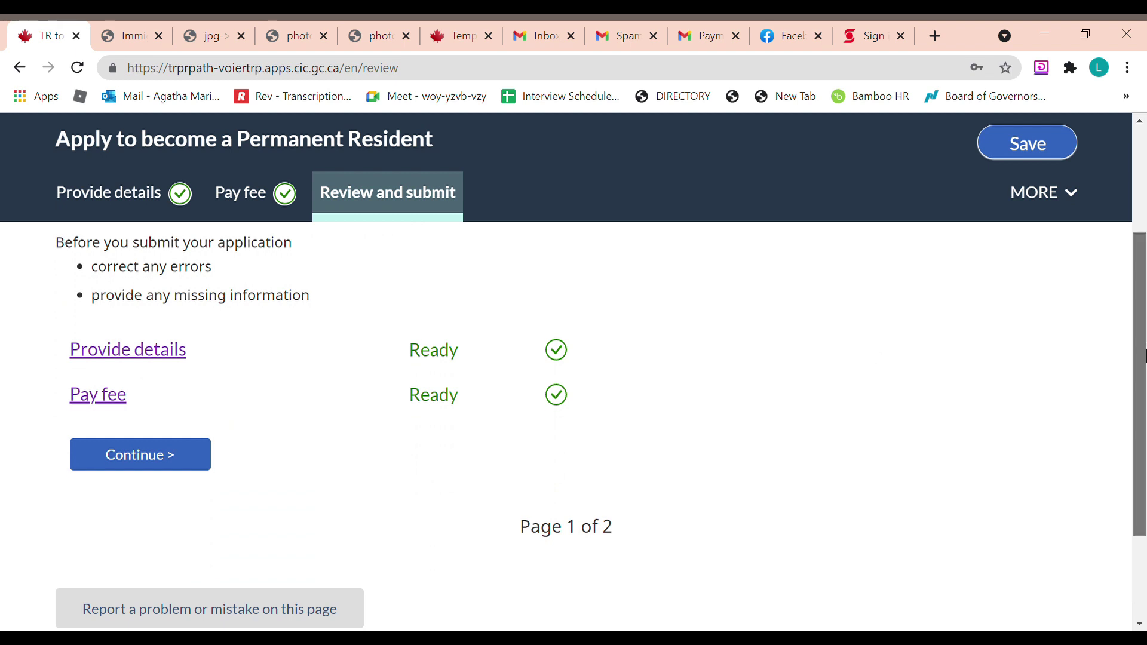
left_click_drag(1144, 351, 1143, 316)
scroll(1144, 322, "up", 1)
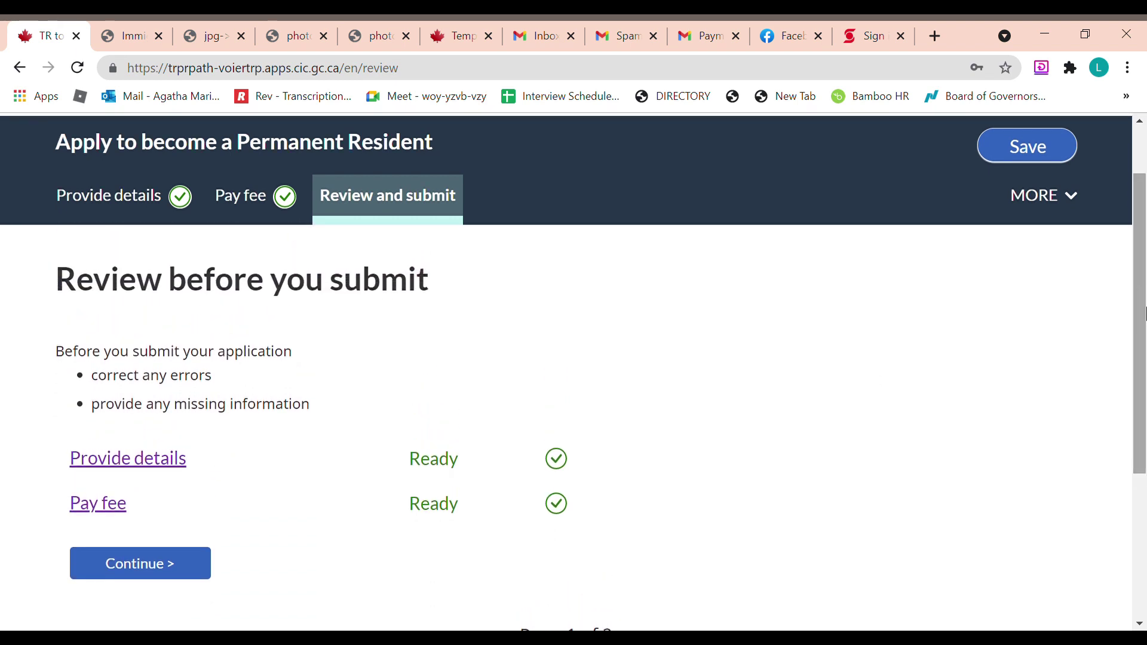
scroll(1143, 313, "down", 1)
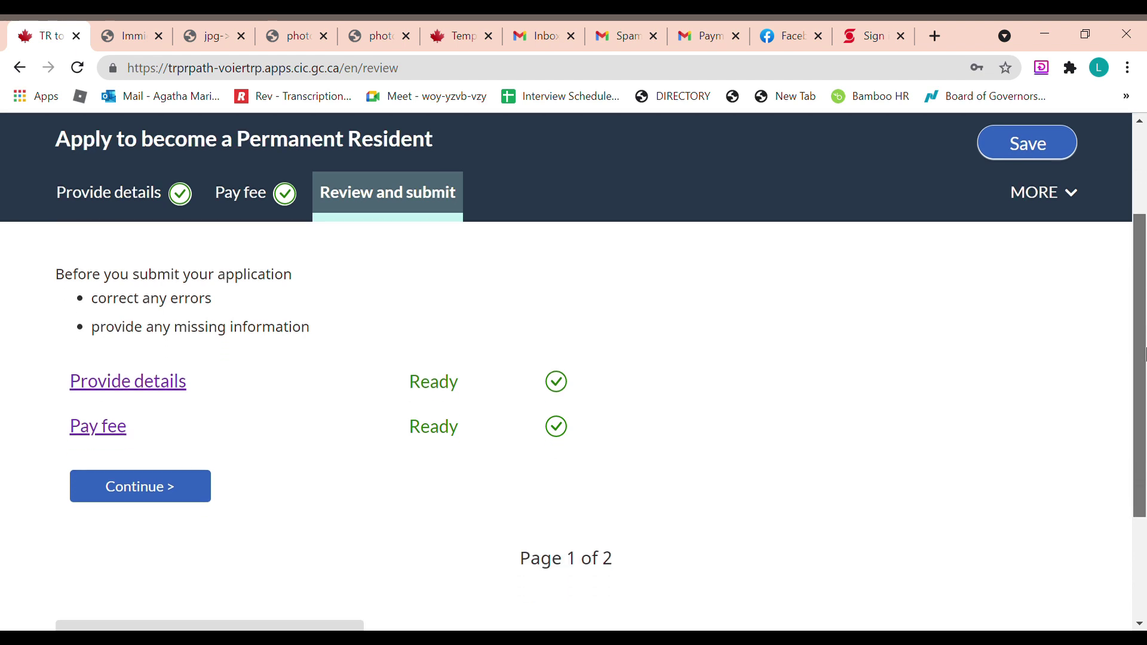
left_click(206, 493)
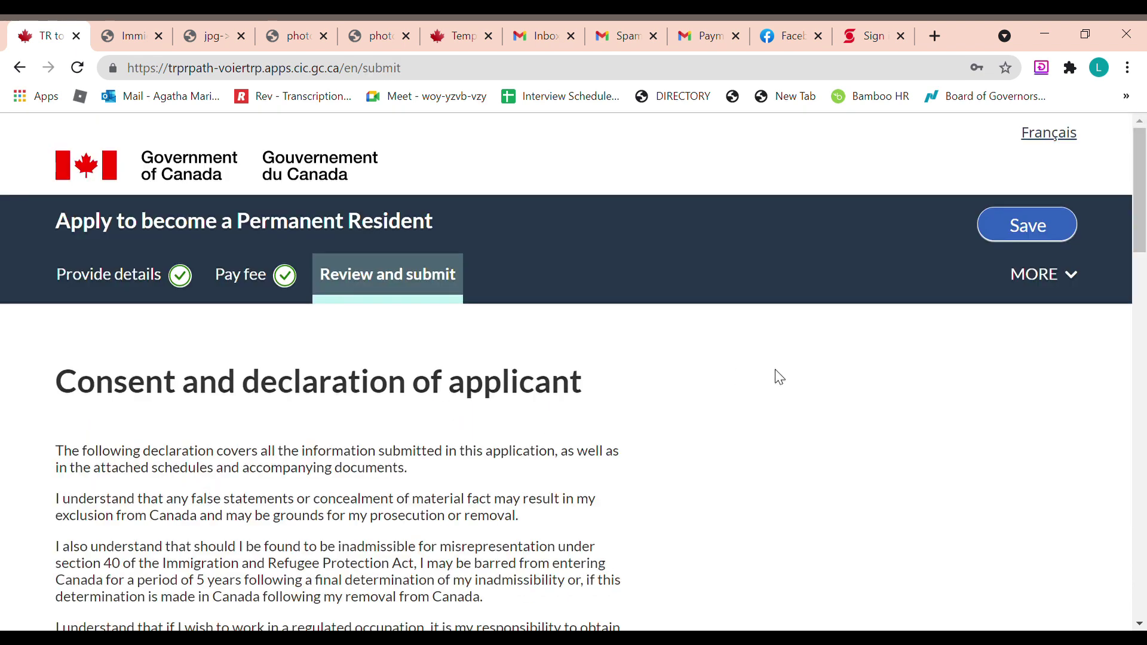
Sign the declaration with the applicant's family name, given names and signing city CALGARY
left_click_drag(1143, 212, 1137, 428)
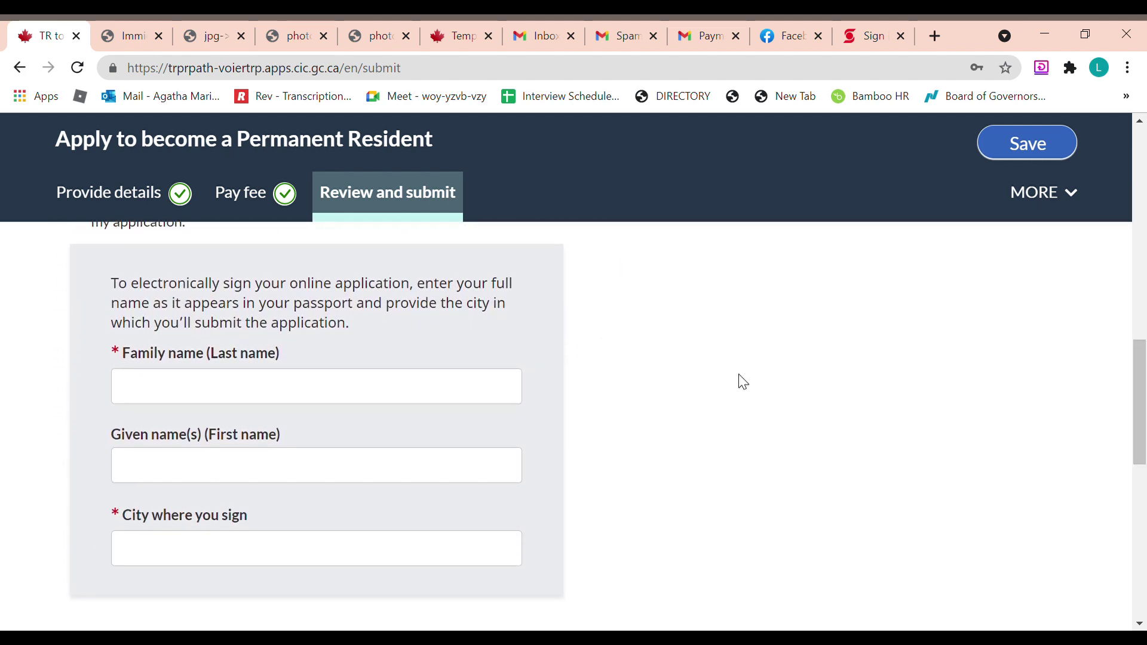
left_click(513, 390)
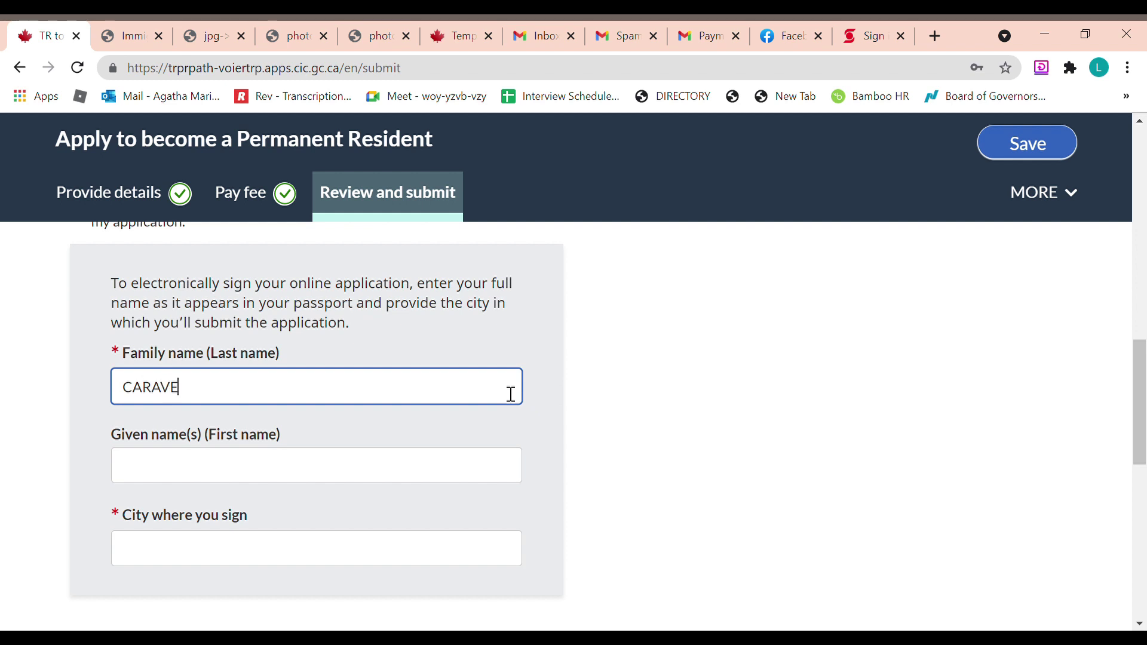
key("Tab")
key("Tab")
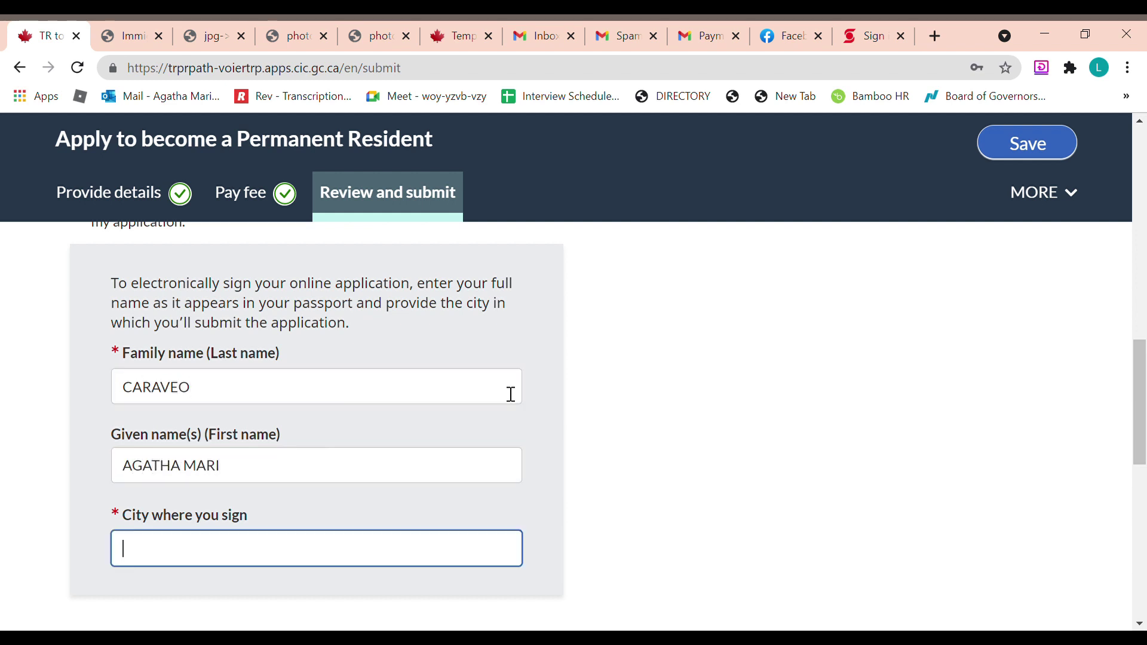
type("CALGARY")
Read through the Privacy notice and submit the application to IRCC
scroll(658, 374, "down", 6)
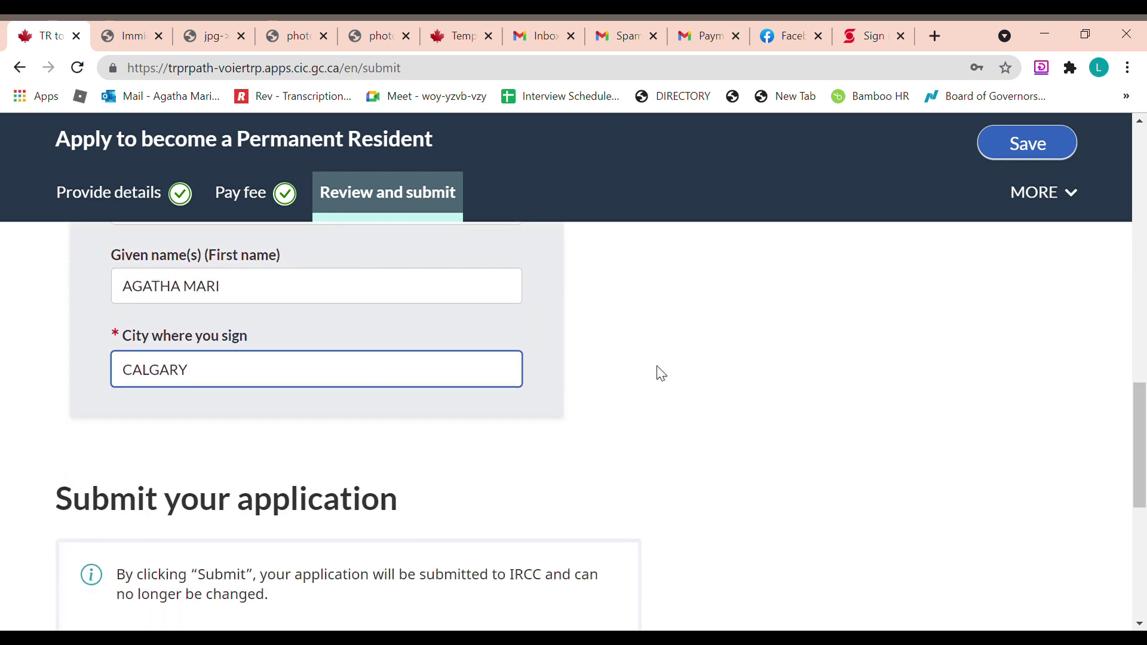
scroll(753, 387, "down", 2)
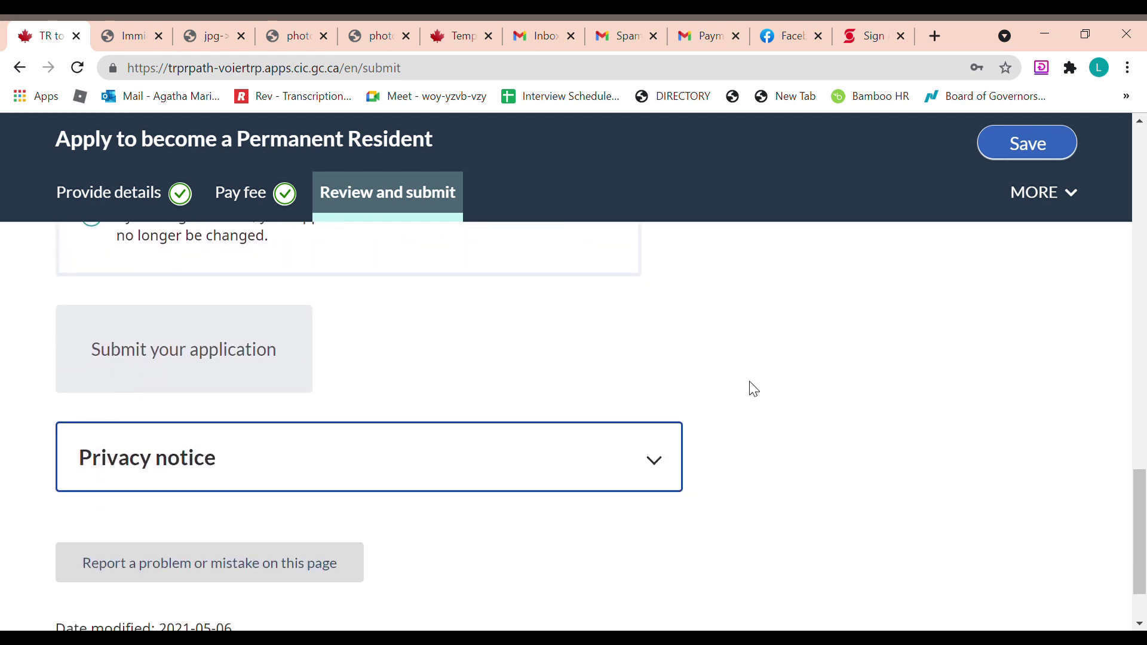
left_click(661, 470)
scroll(663, 462, "down", 15)
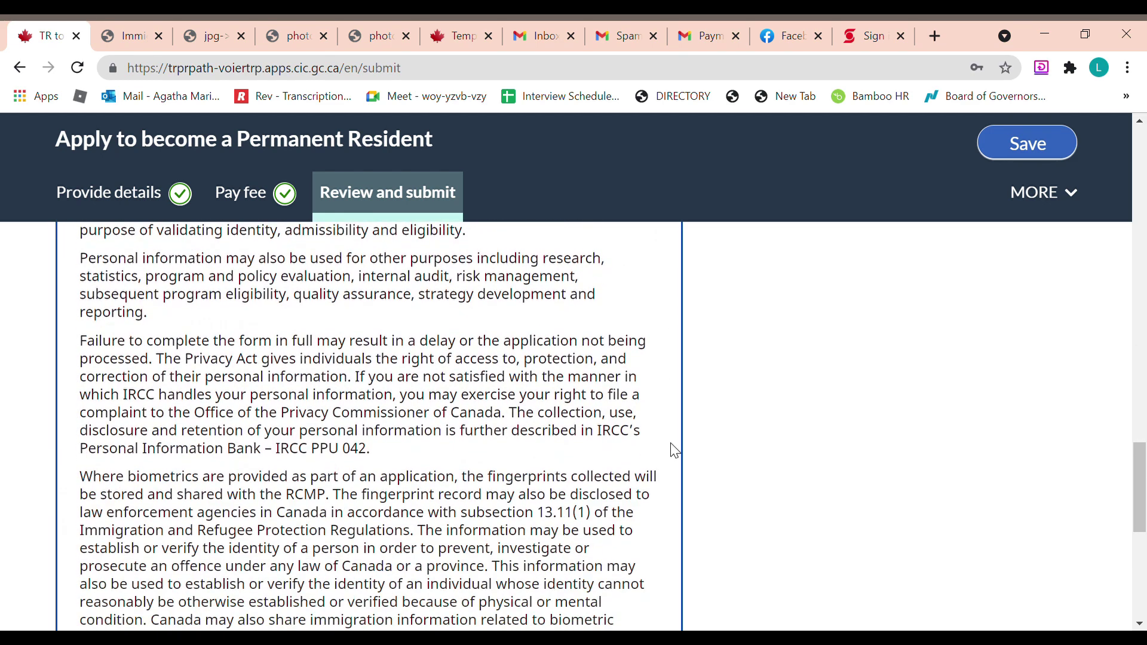
scroll(675, 451, "up", 14)
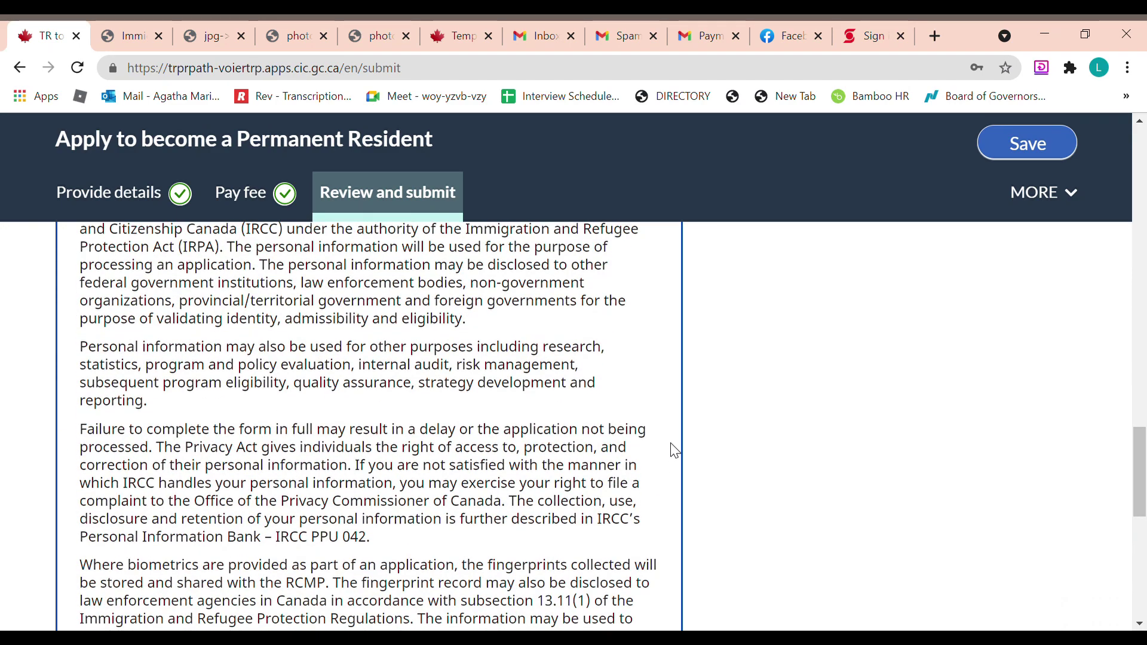
left_click(669, 461)
scroll(683, 440, "up", 3)
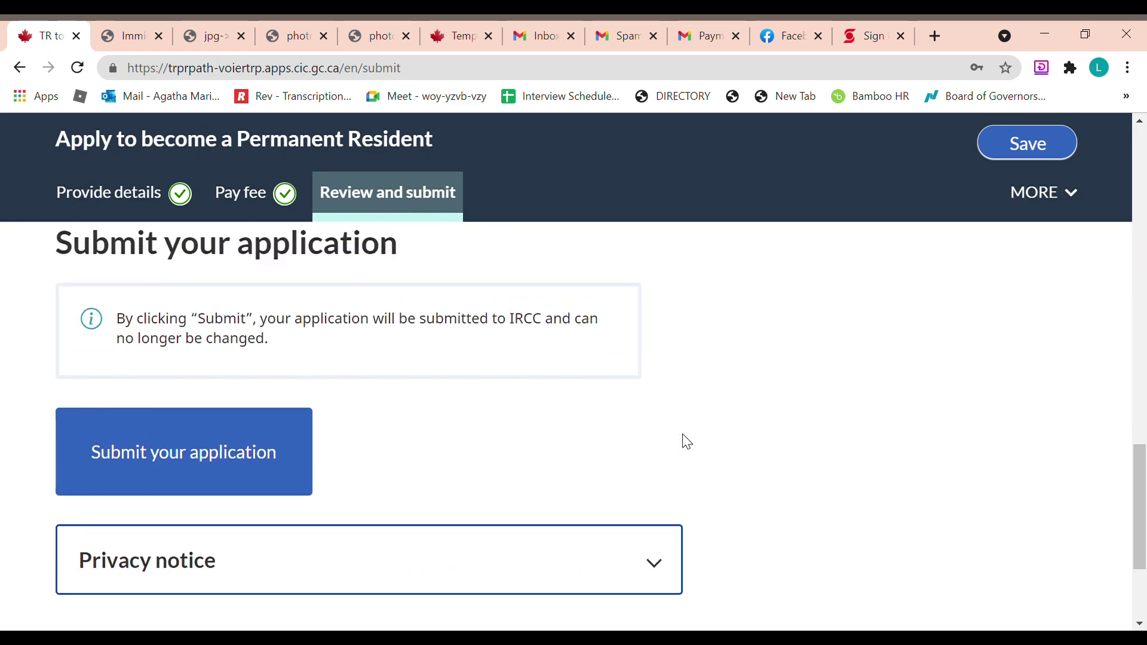
left_click(221, 539)
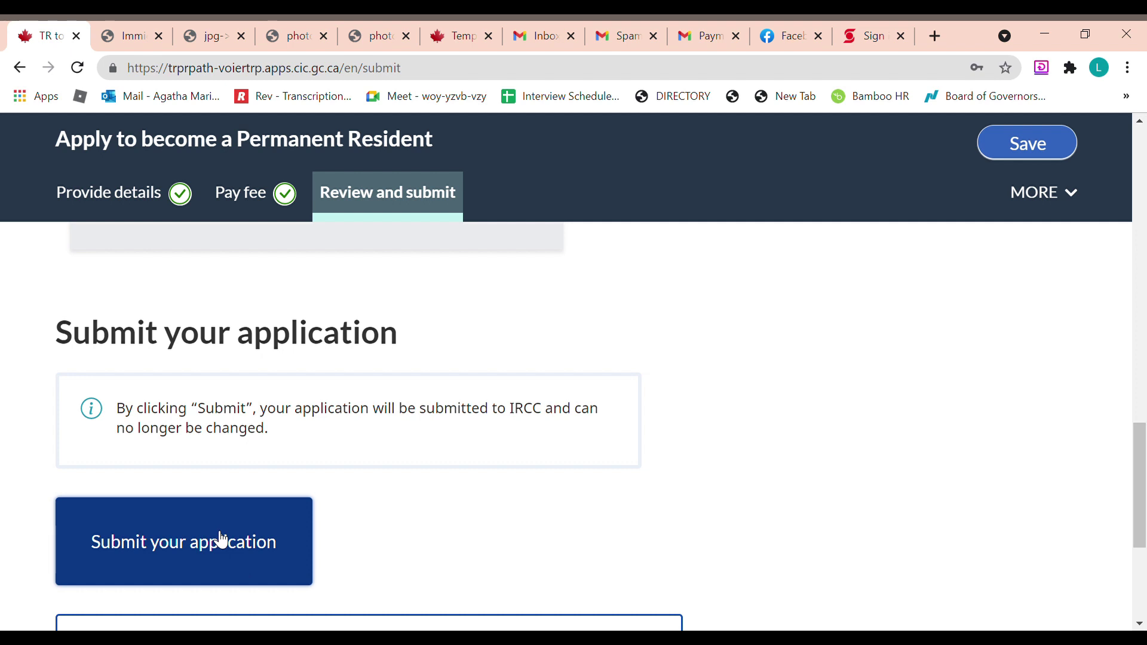